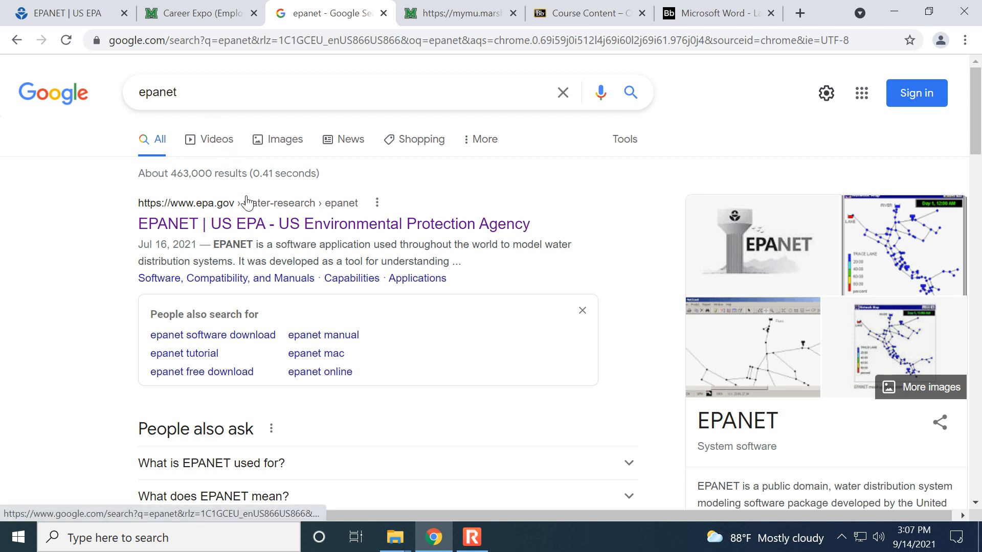
Open the EPA's EPANET page from the search results, dismiss the pop-up and go to the Software downloads table
left_click(242, 226)
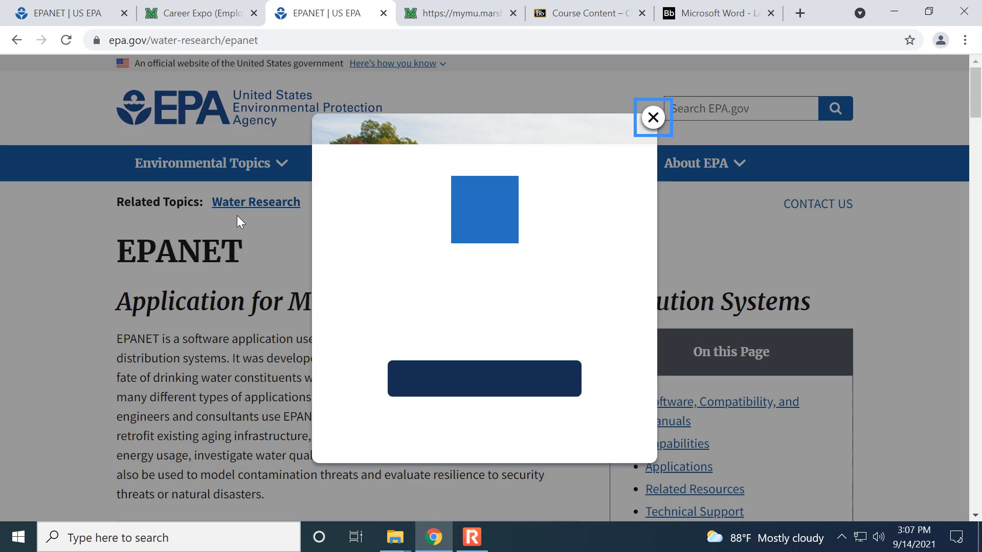
left_click(469, 414)
scroll(420, 368, "down", 5)
scroll(420, 368, "down", 3)
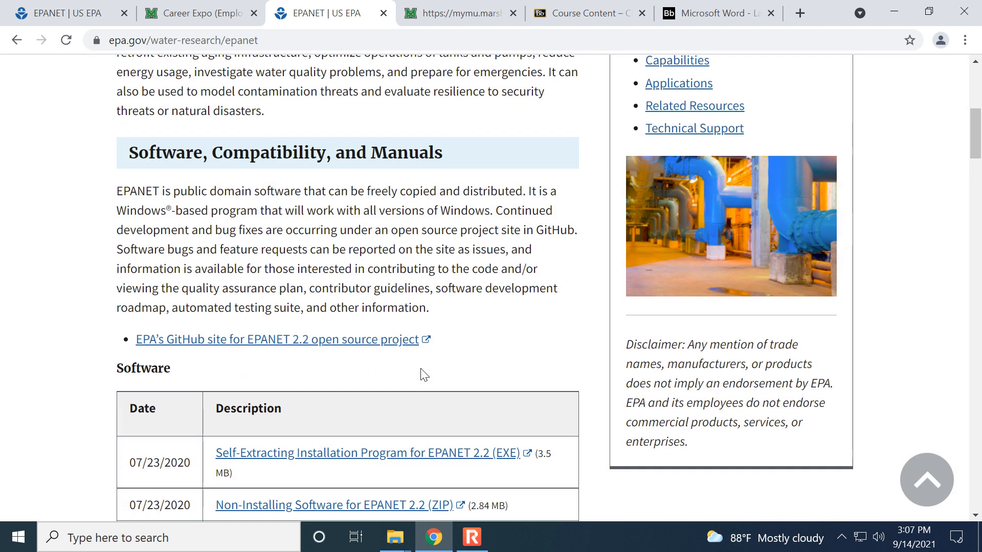
scroll(420, 369, "down", 3)
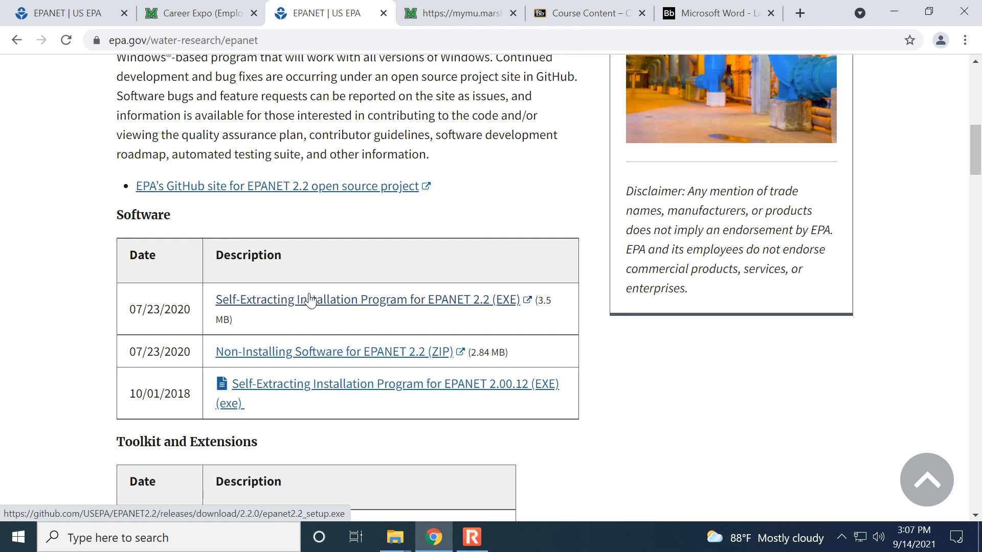
Download the non-installing EPANET 2.2 ZIP package and open the downloaded archive
left_click(14, 543)
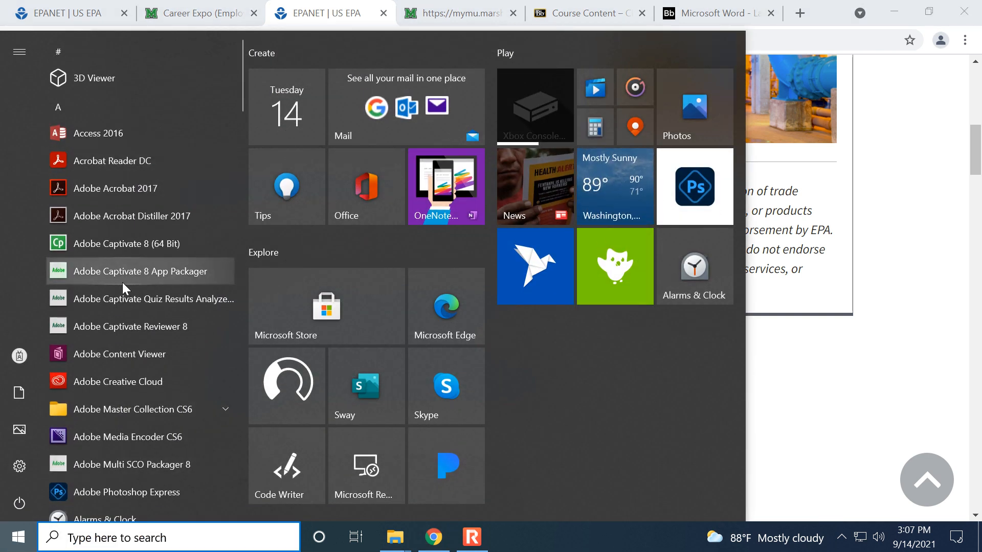
left_click(890, 125)
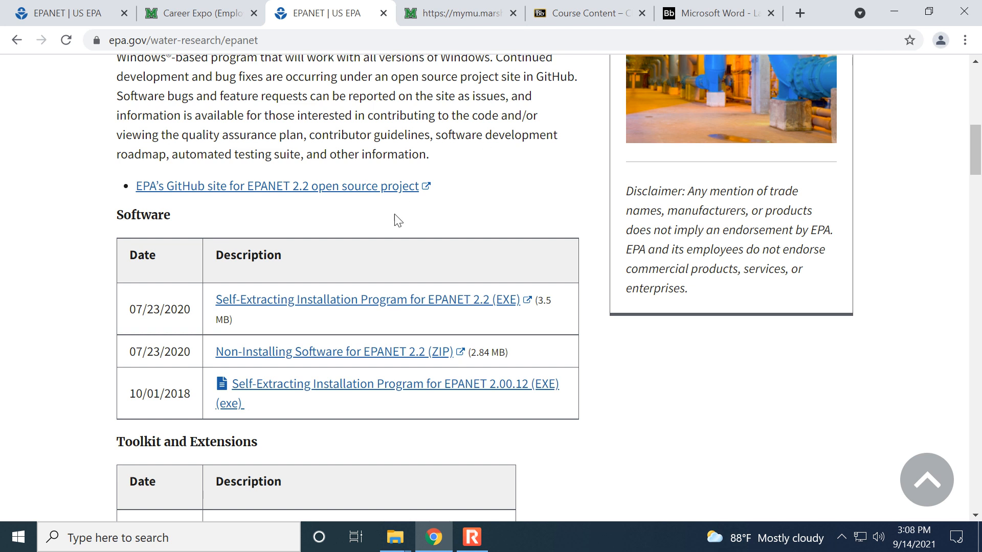
left_click(280, 354)
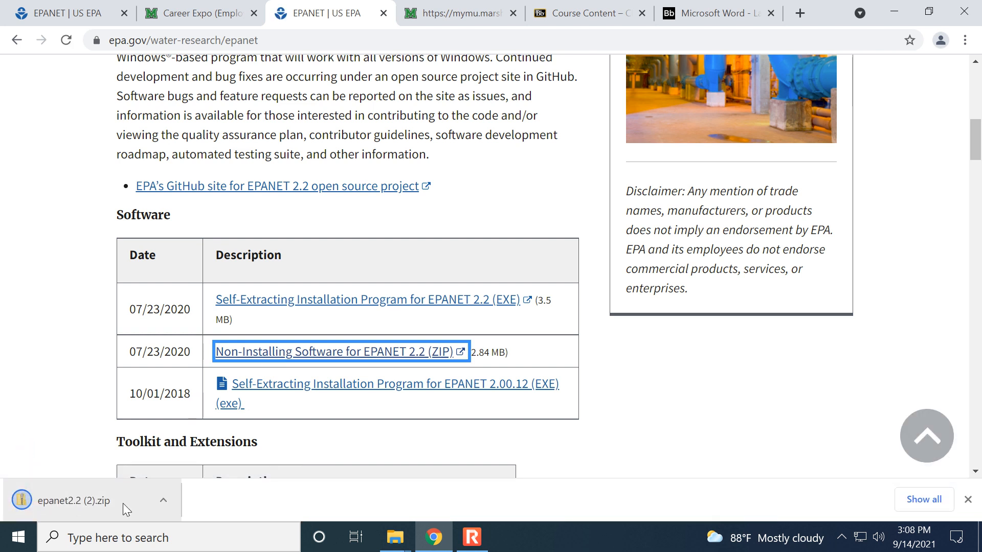
left_click(91, 501)
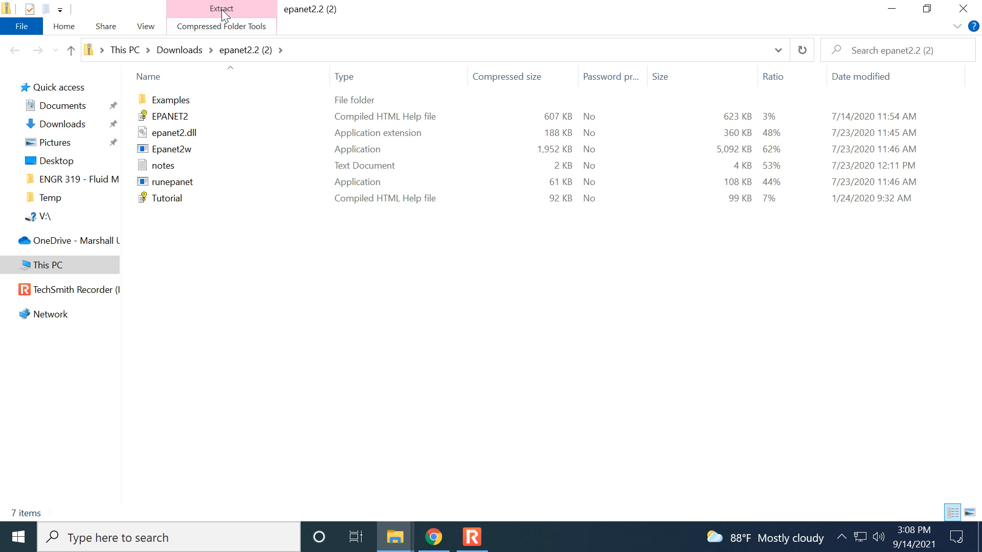
Extract all files of the archive into a new folder named EPANET inside C:\Temp
left_click(229, 26)
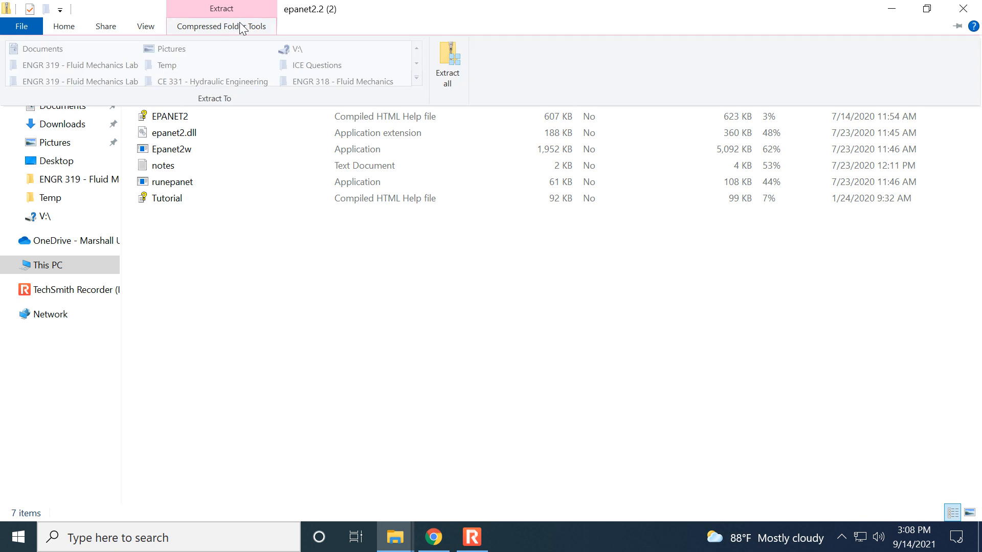
left_click(451, 67)
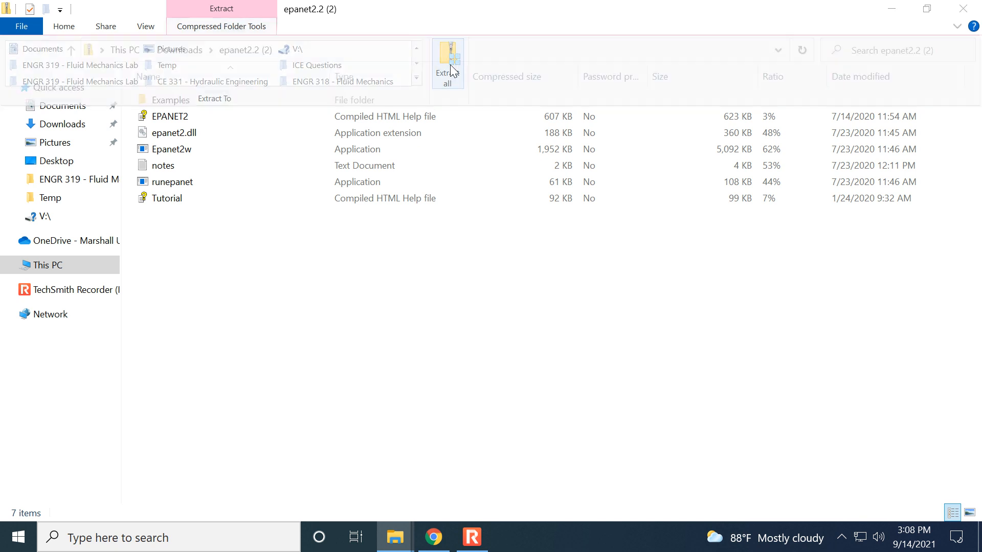
left_click(467, 191)
left_click(655, 194)
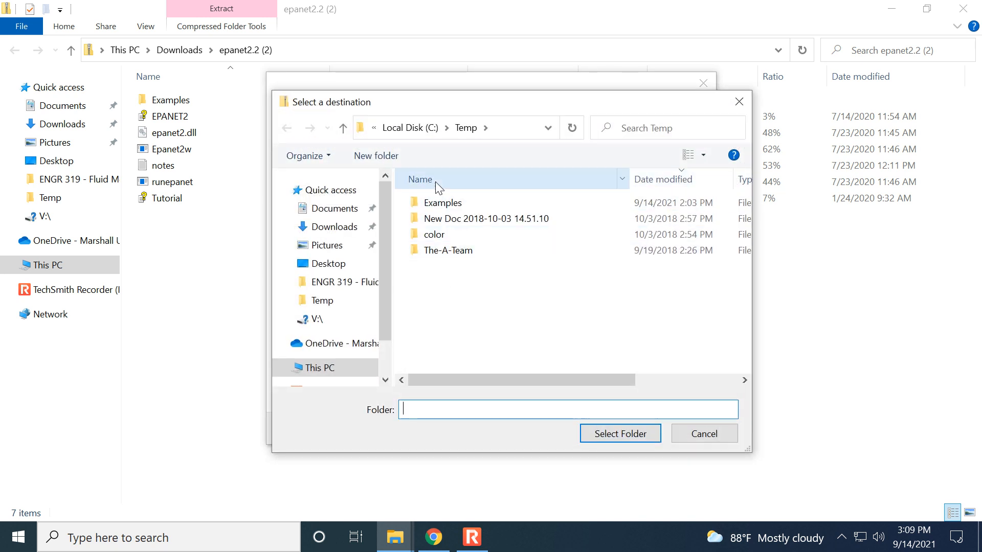
left_click(385, 161)
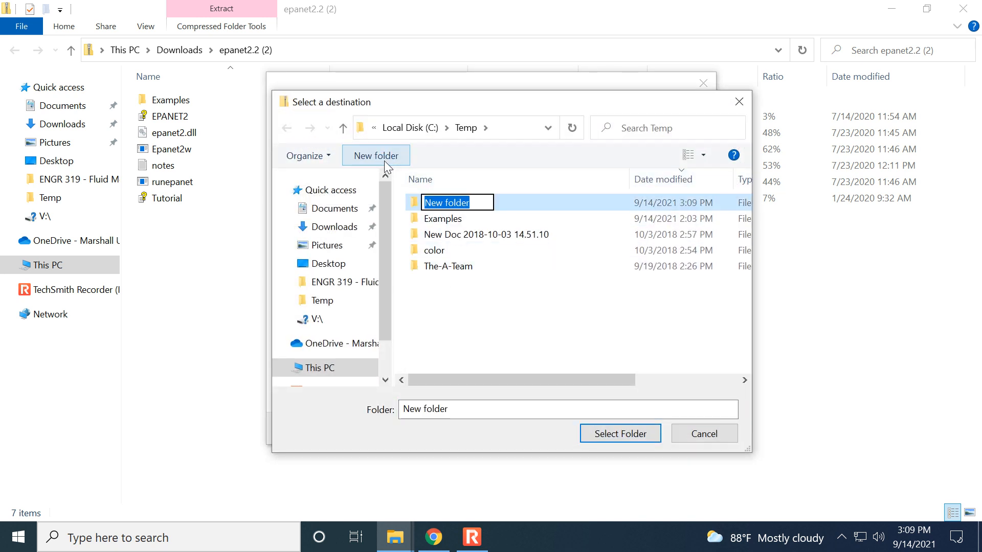
type("EPANET")
key("Return")
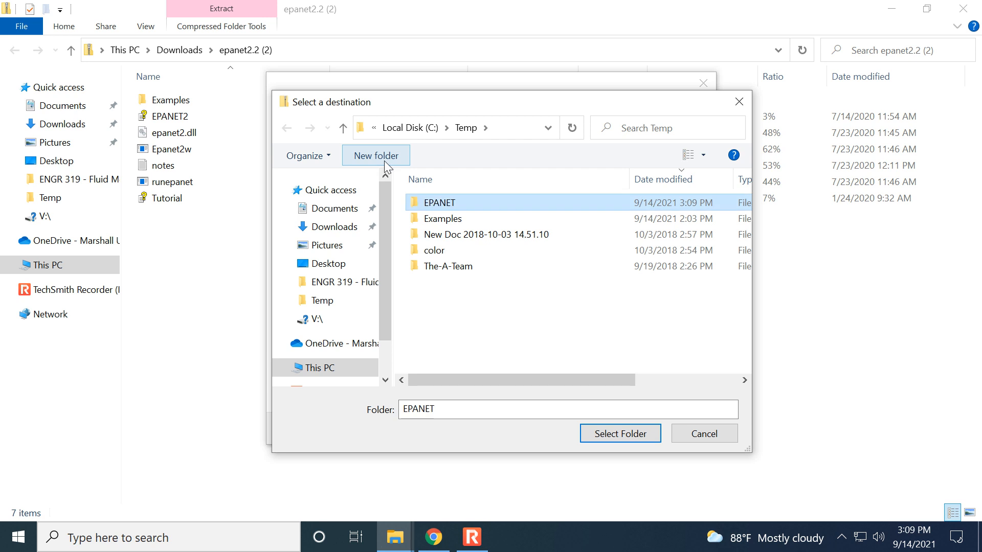
key("Return")
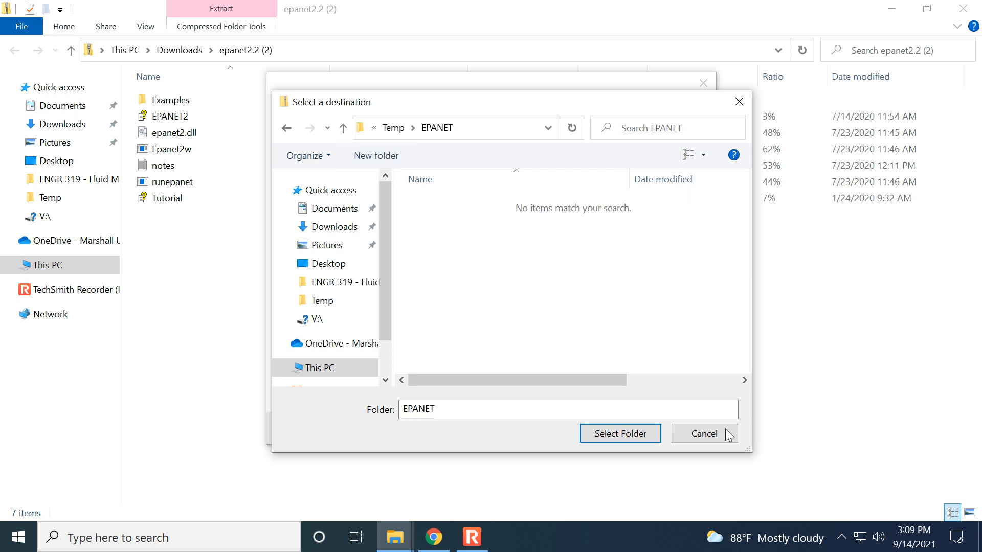
left_click(627, 431)
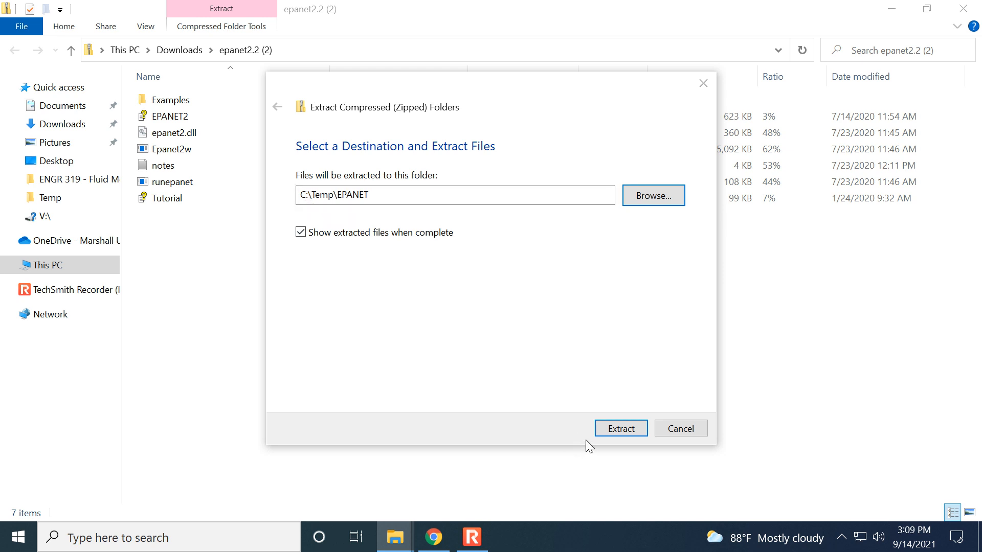
left_click(606, 429)
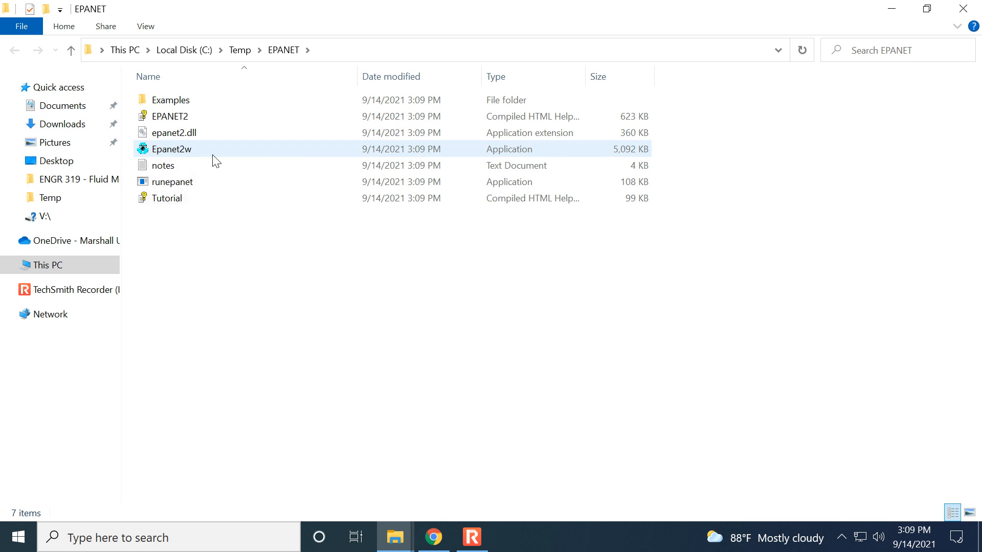
Launch Epanet2w from the extracted folder and consult the reservoir and fountain sketch in the Lab 3 handout
double_click(184, 153)
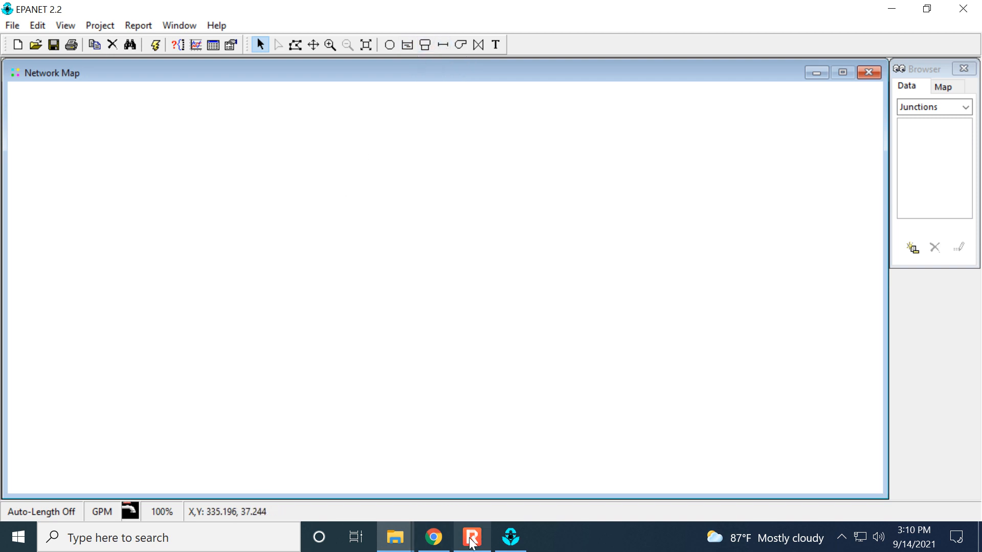
left_click(446, 539)
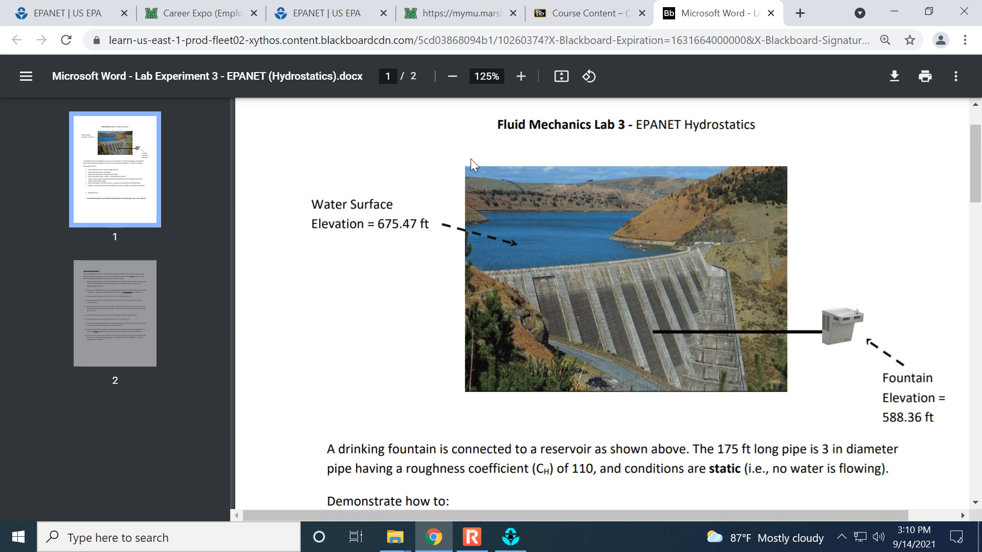
left_click(511, 537)
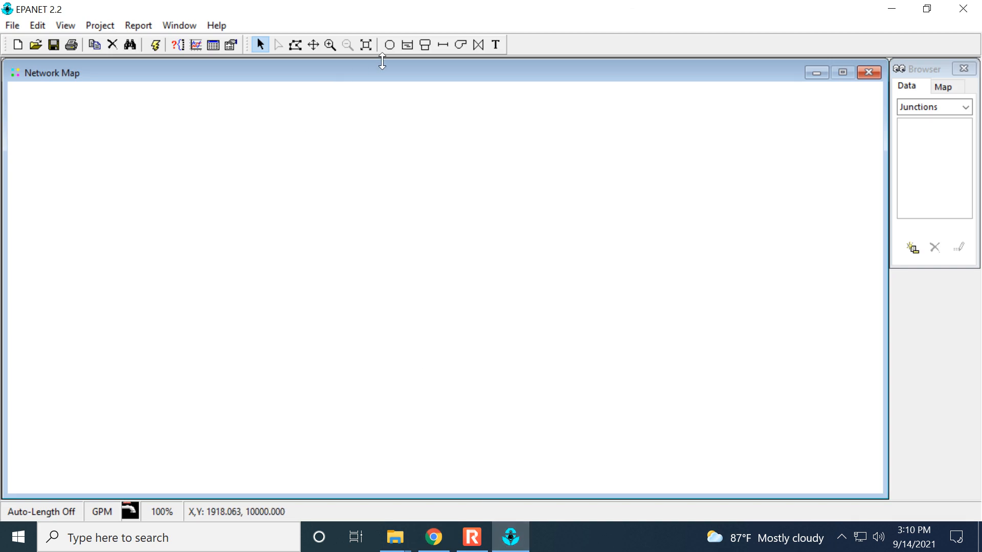
Place a reservoir in the left part of the network map and a junction to the right of and slightly above it
left_click(409, 44)
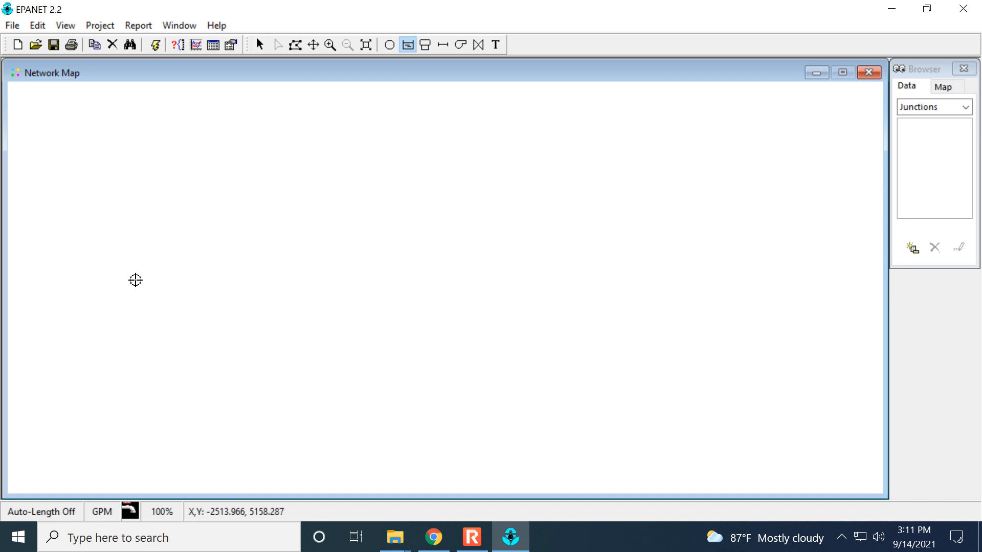
left_click(220, 286)
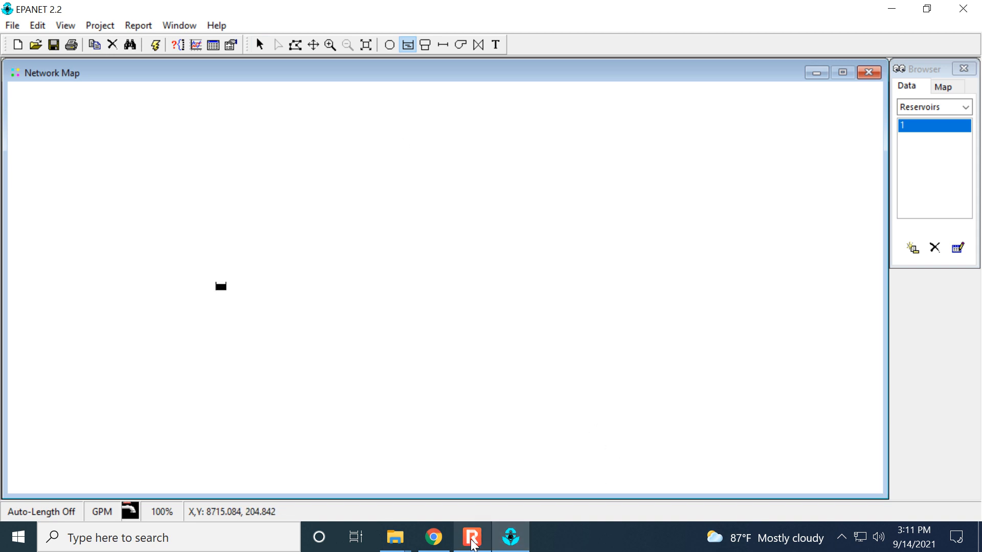
left_click(434, 545)
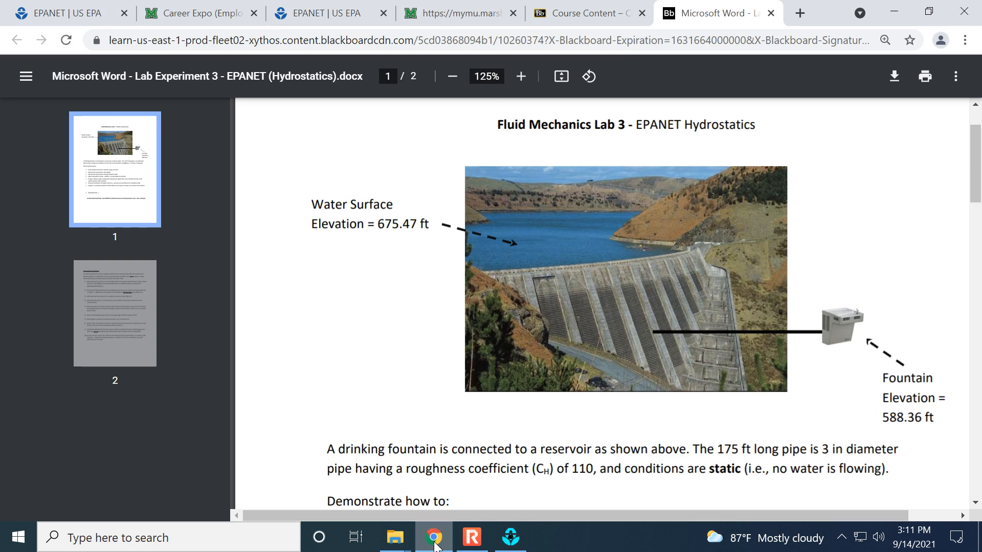
left_click(435, 546)
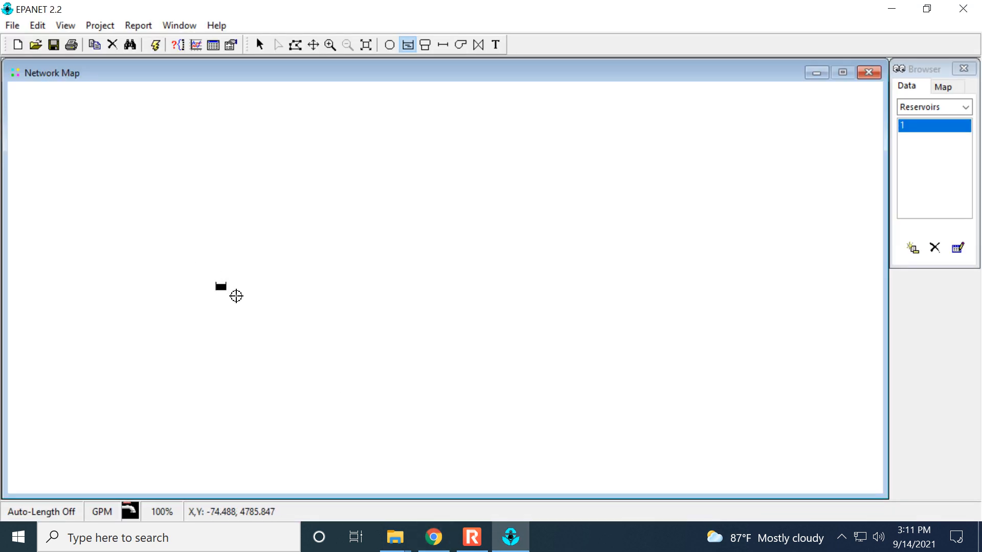
left_click(389, 44)
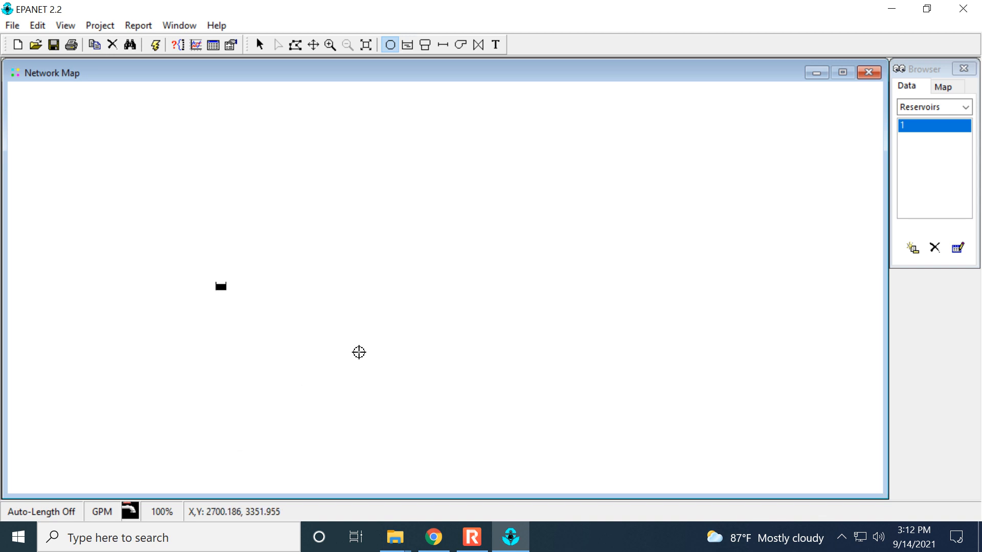
left_click(479, 240)
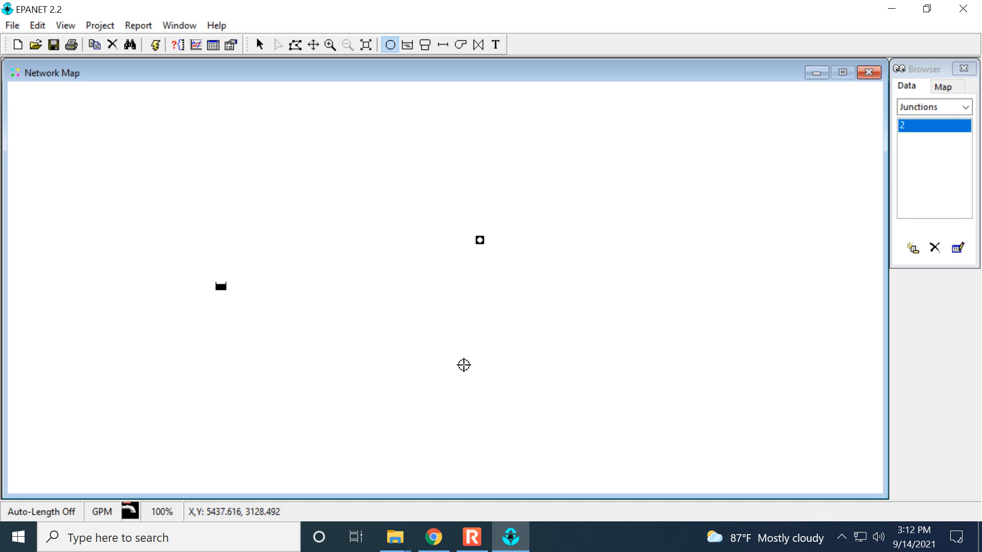
Draw a single straight pipe from the reservoir to the junction and end the pipe drawing there
left_click(442, 45)
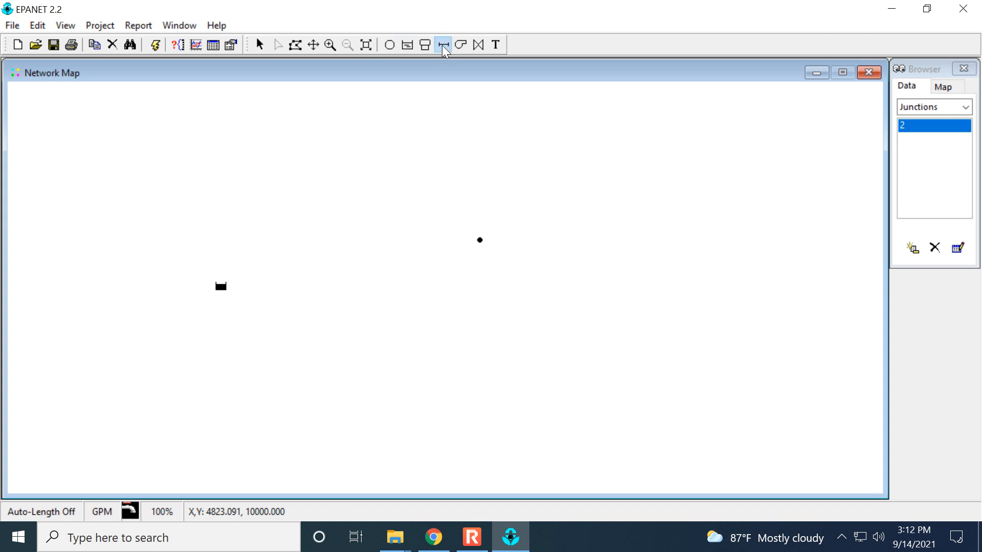
left_click(219, 287)
left_click(480, 239)
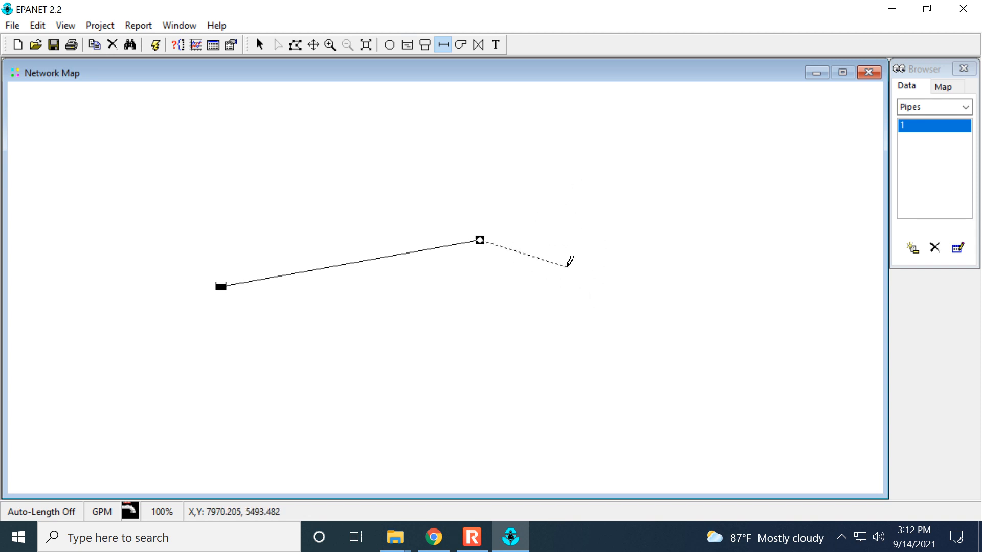
key("Escape")
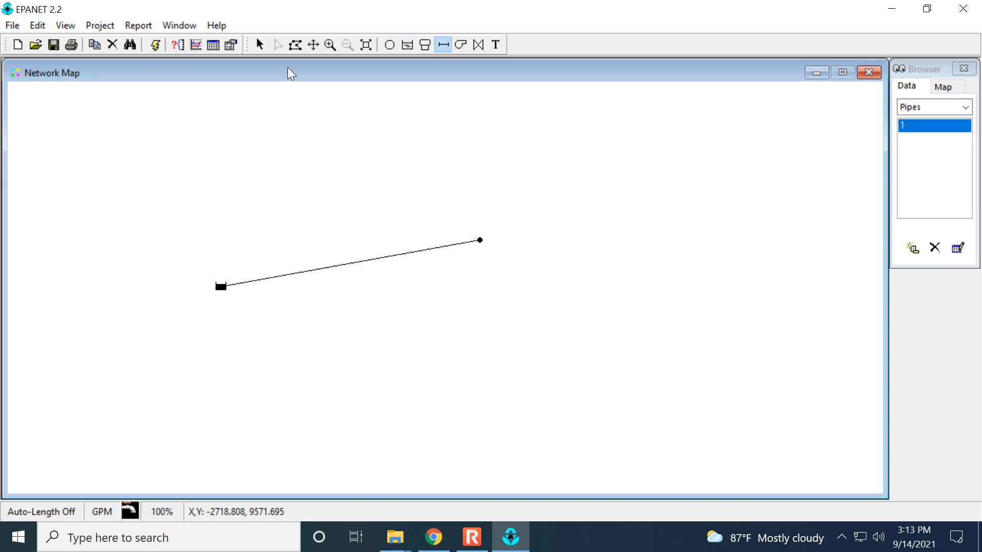
Open the properties of the pipe between reservoir and junction and set its Pipe ID to PipeA
left_click(261, 46)
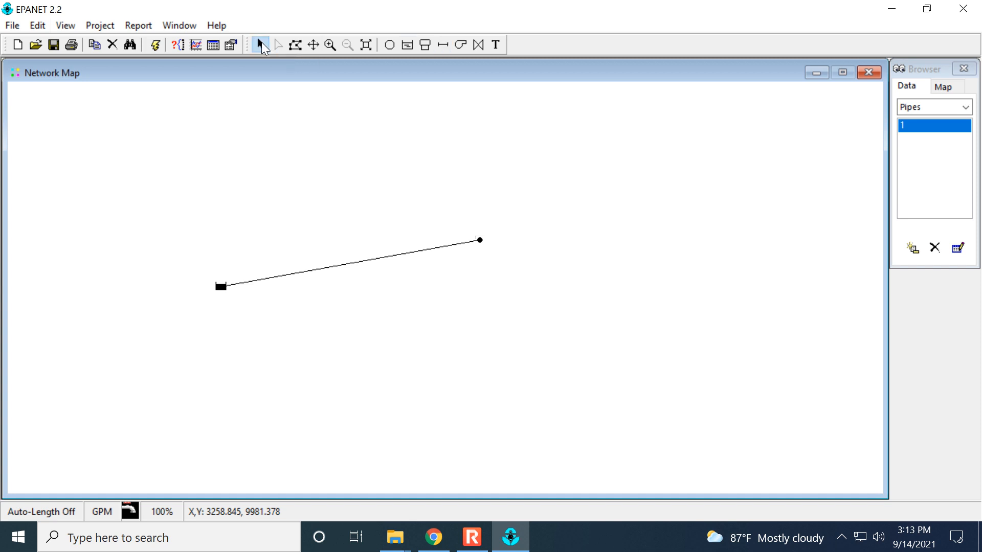
double_click(310, 275)
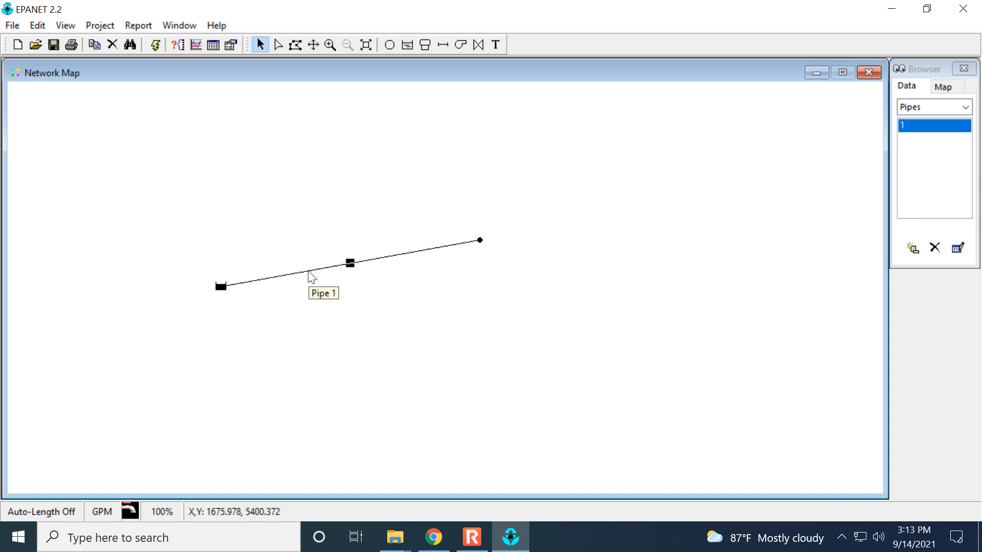
left_click_drag(402, 97, 572, 96)
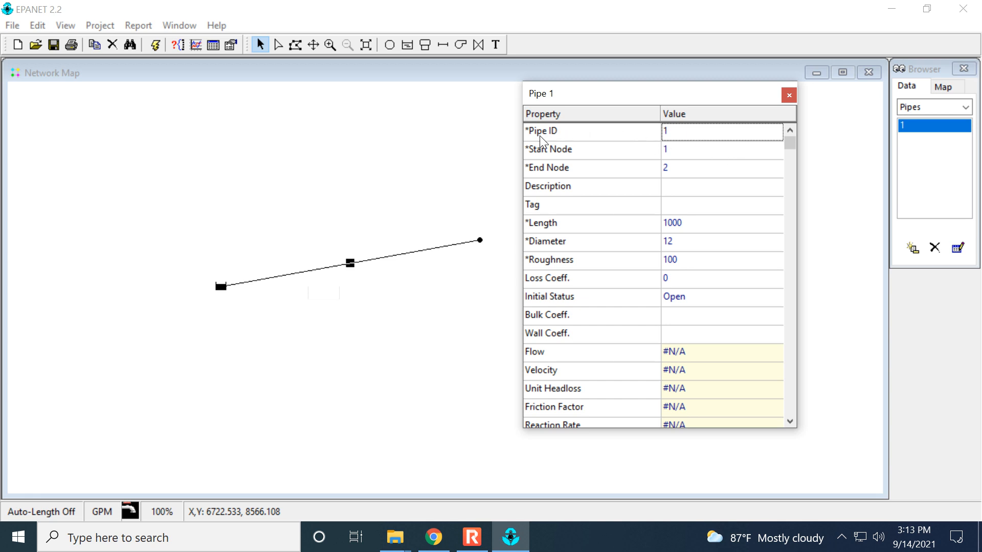
left_click(673, 131)
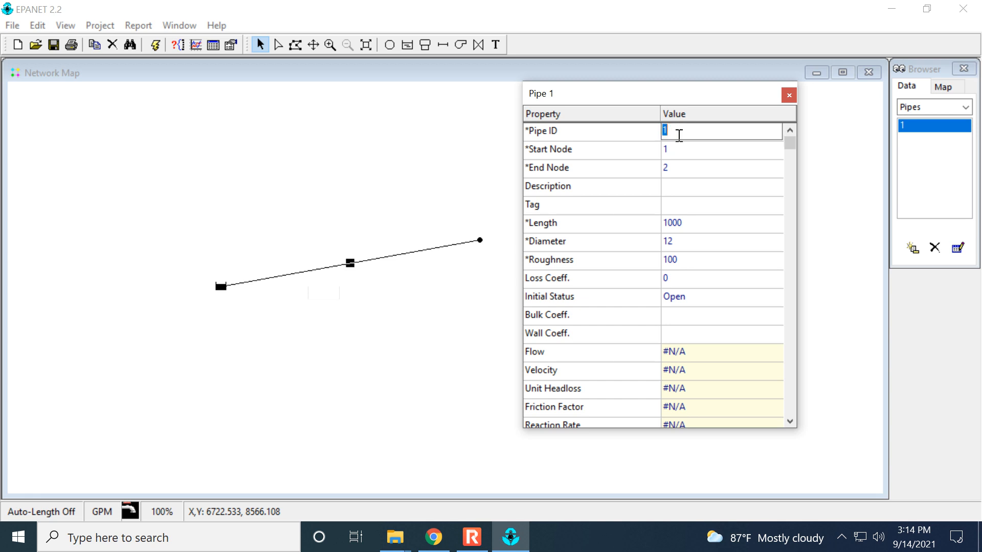
type("Hose")
key("BackSpace")
key("BackSpace")
type("PipeA")
key("Return")
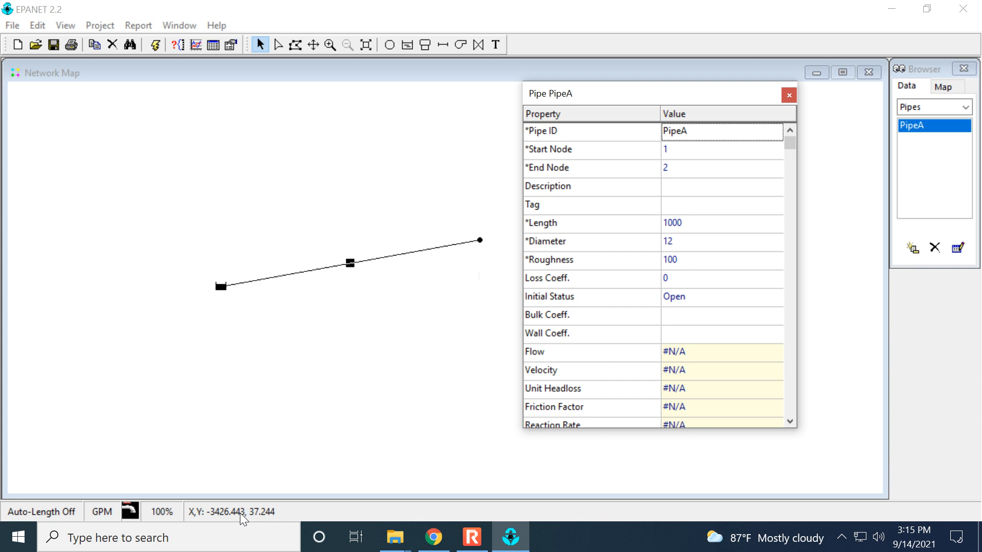
Check the pipe data in the Lab 3 handout, and set PipeA's length to 175, diameter to 3 and roughness to 110
left_click(426, 541)
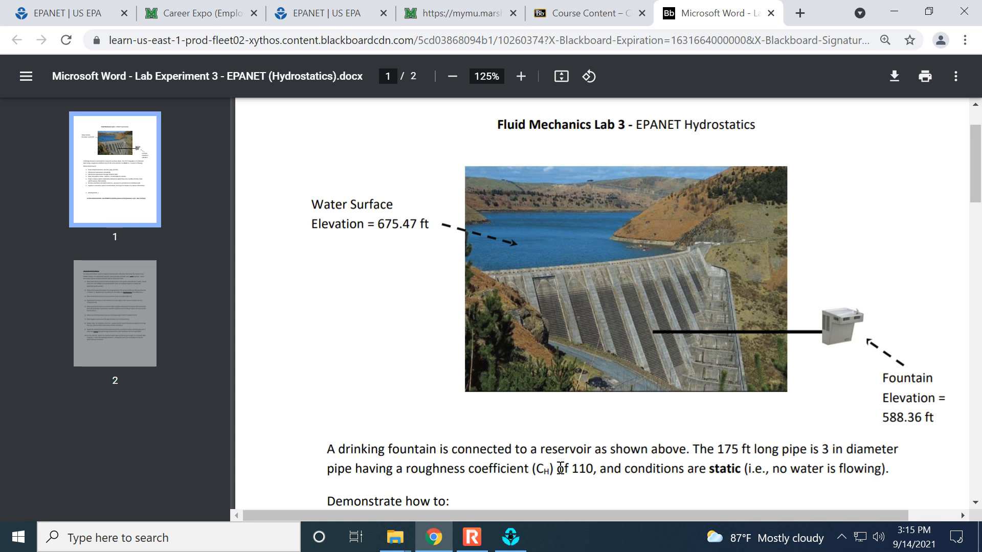
left_click(510, 536)
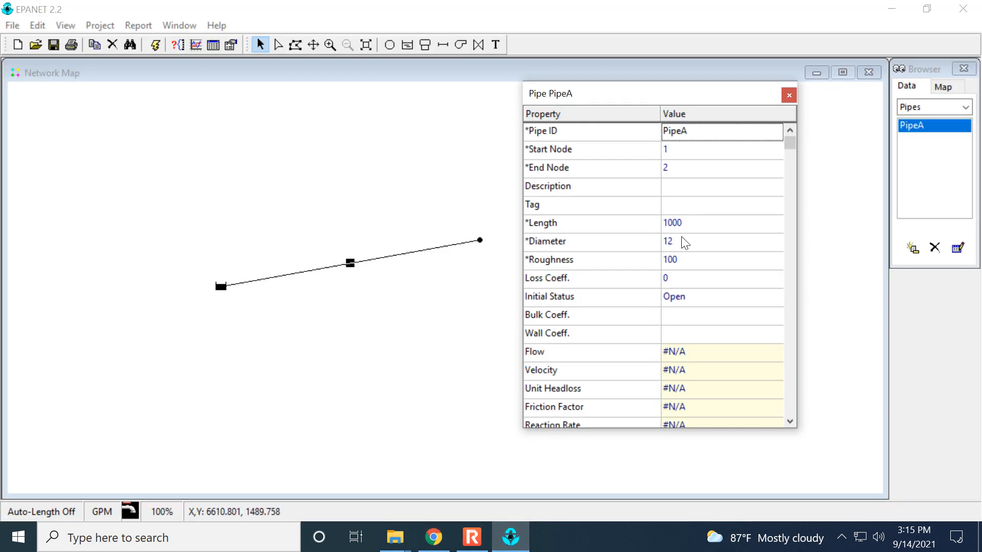
left_click(684, 222)
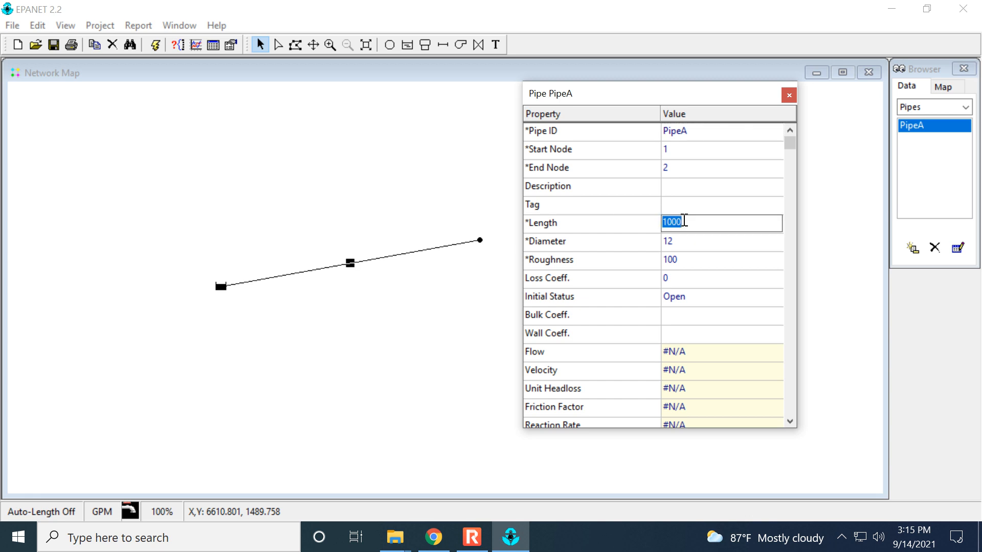
type("175")
left_click(692, 239)
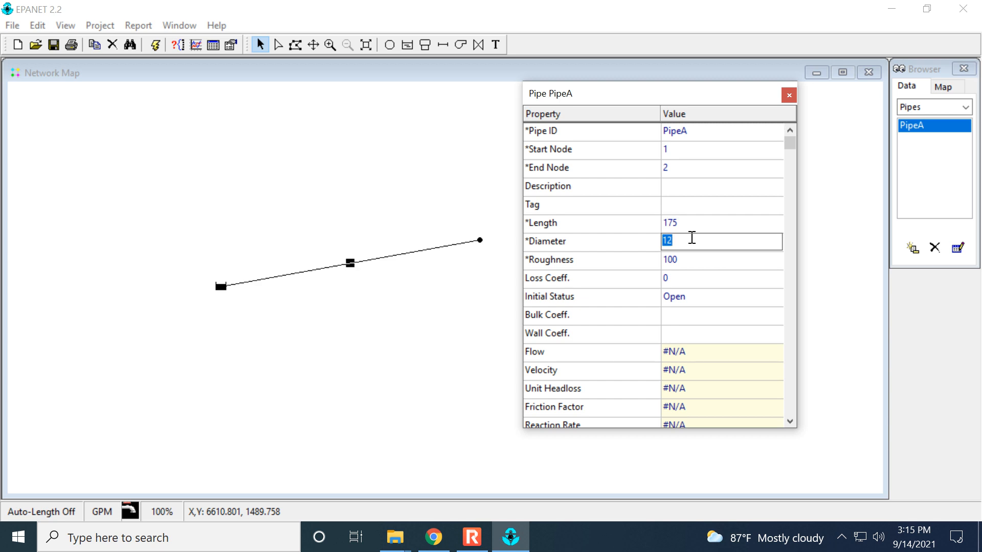
type("3")
left_click(718, 258)
type("110")
key("Return")
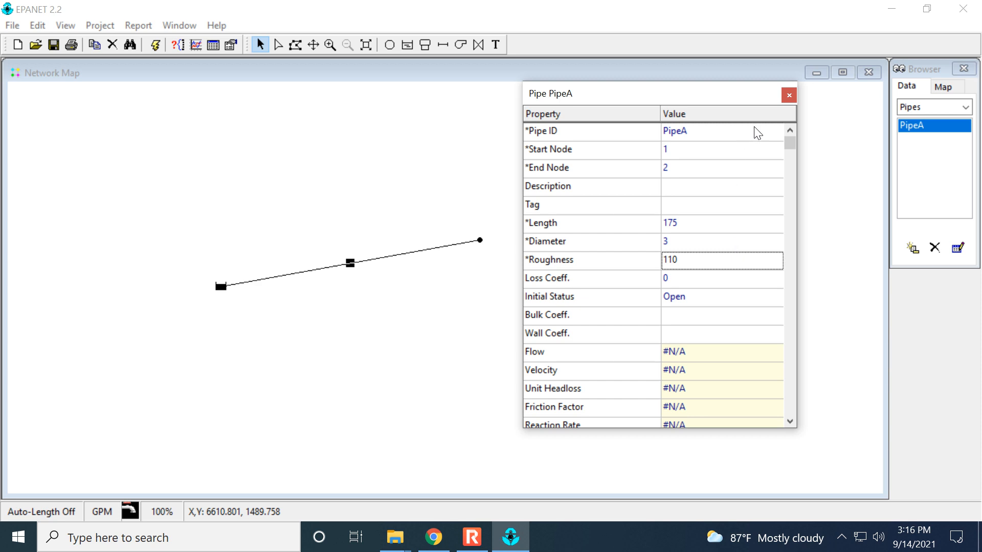
left_click(789, 96)
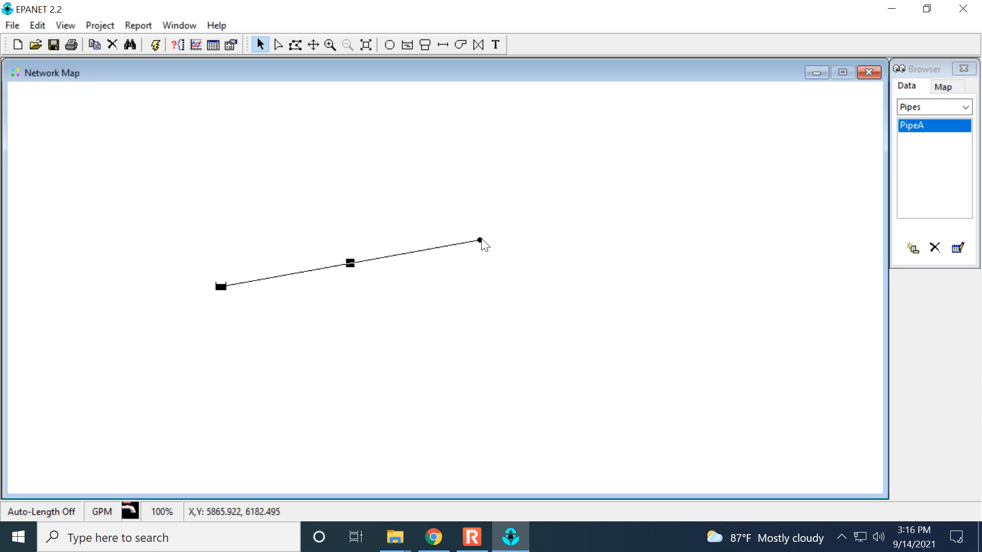
Give the junction at the end of PipeA the handout's fountain elevation, 588.36, and set its Junction ID to Fountain
double_click(481, 241)
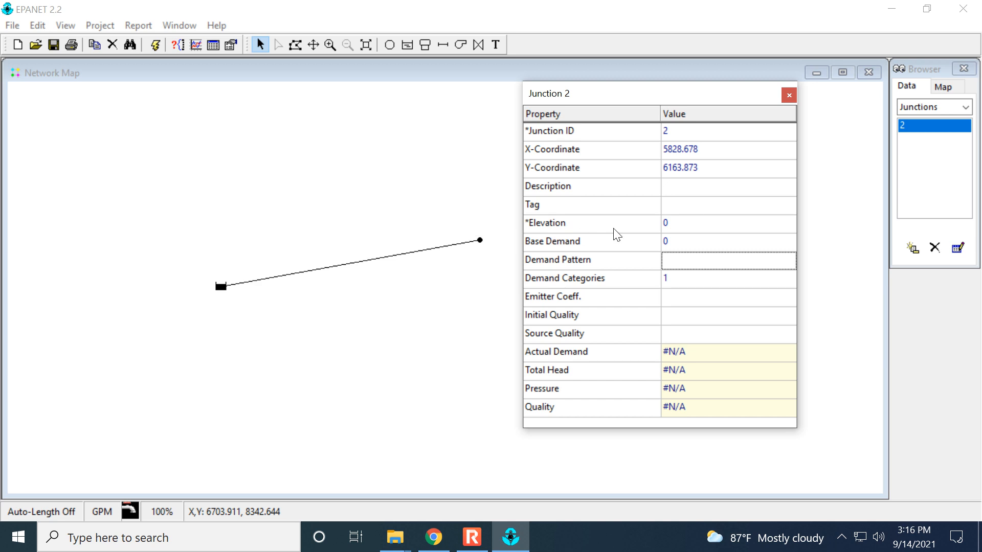
left_click(434, 537)
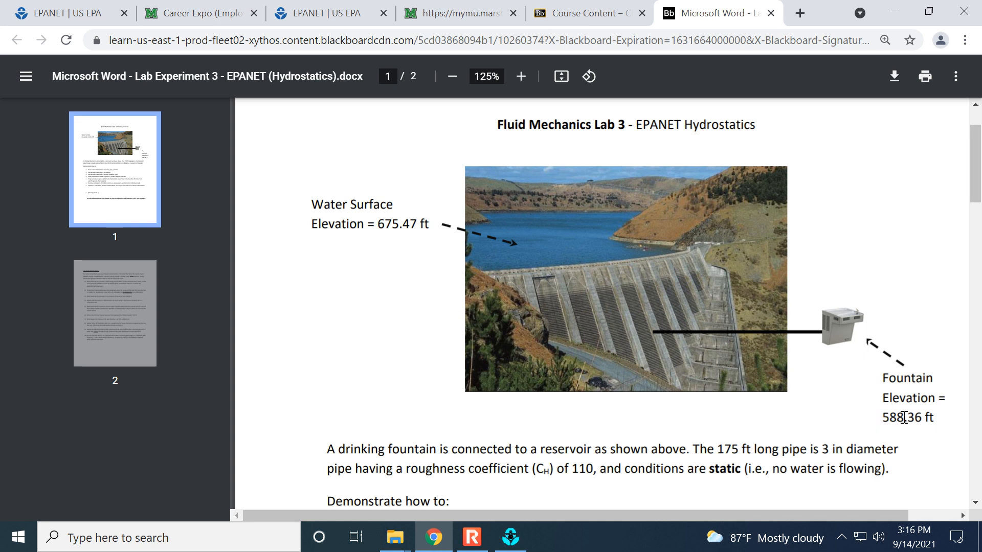
left_click(522, 535)
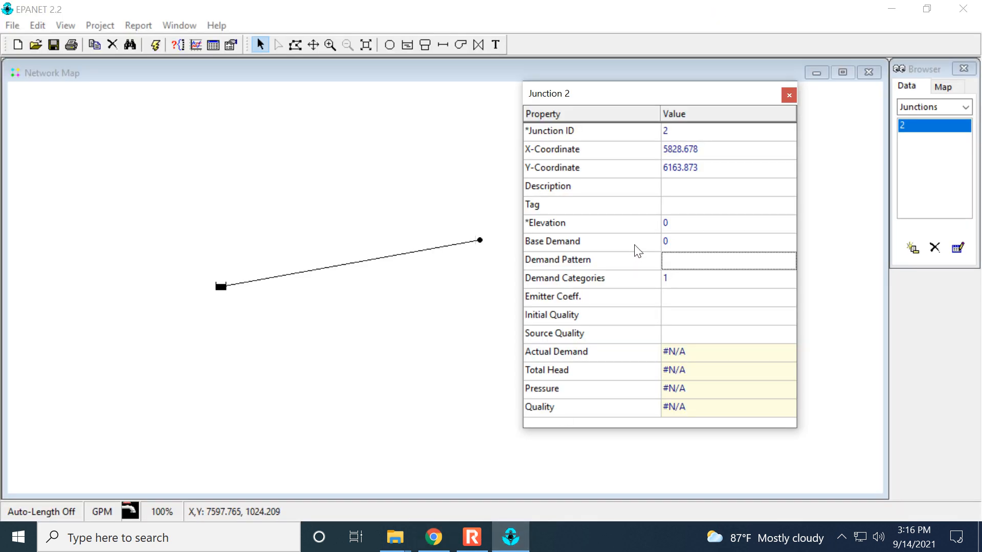
left_click(688, 222)
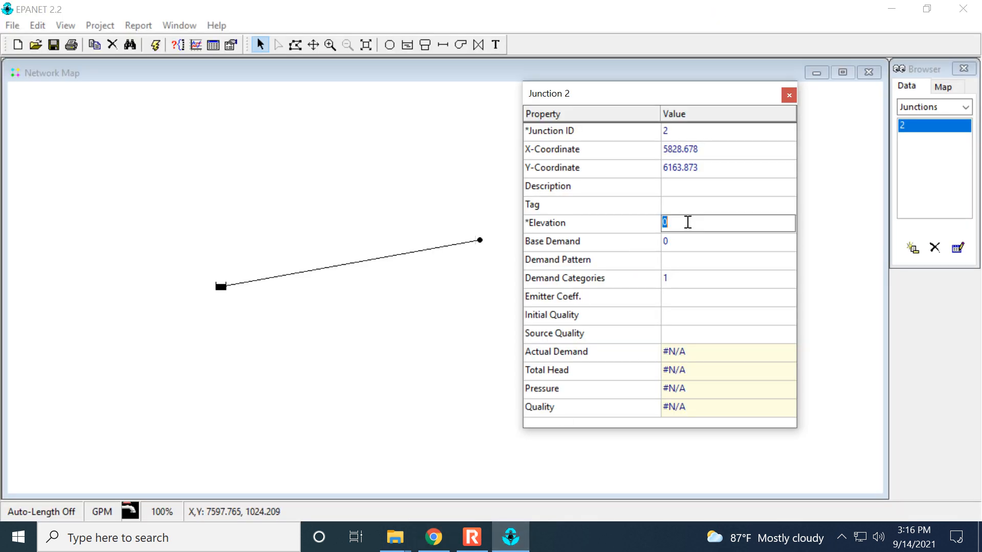
type("588.36")
key("Return")
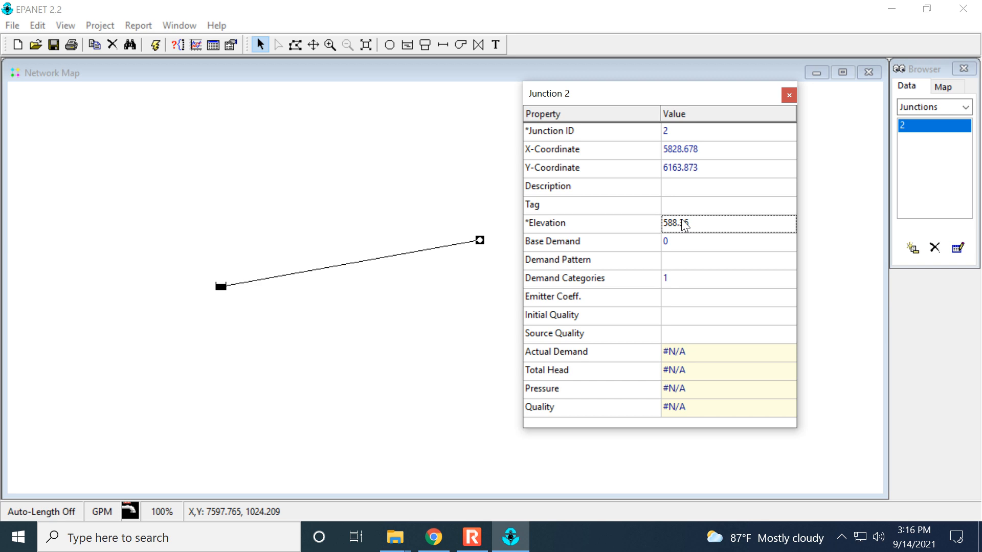
left_click(681, 131)
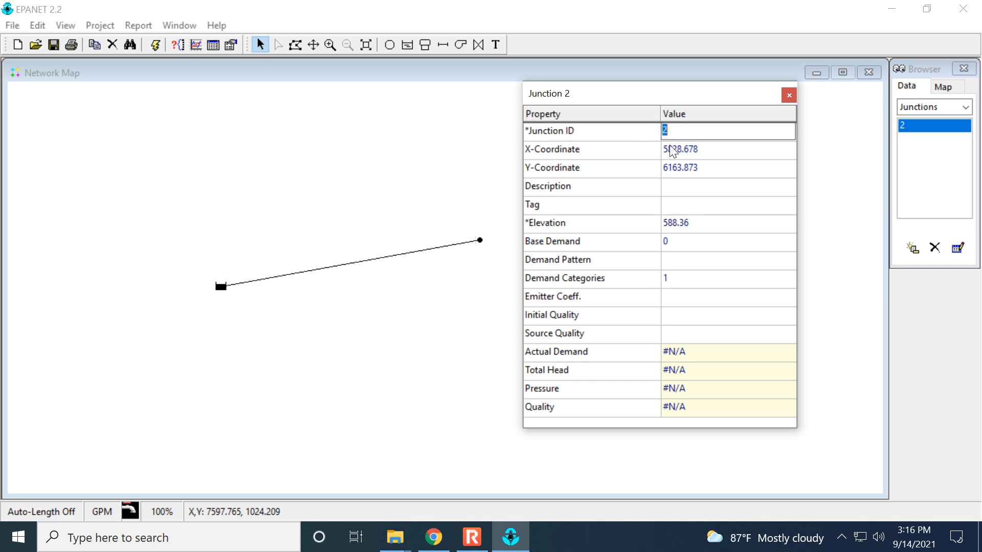
type("Fountain")
key("Return")
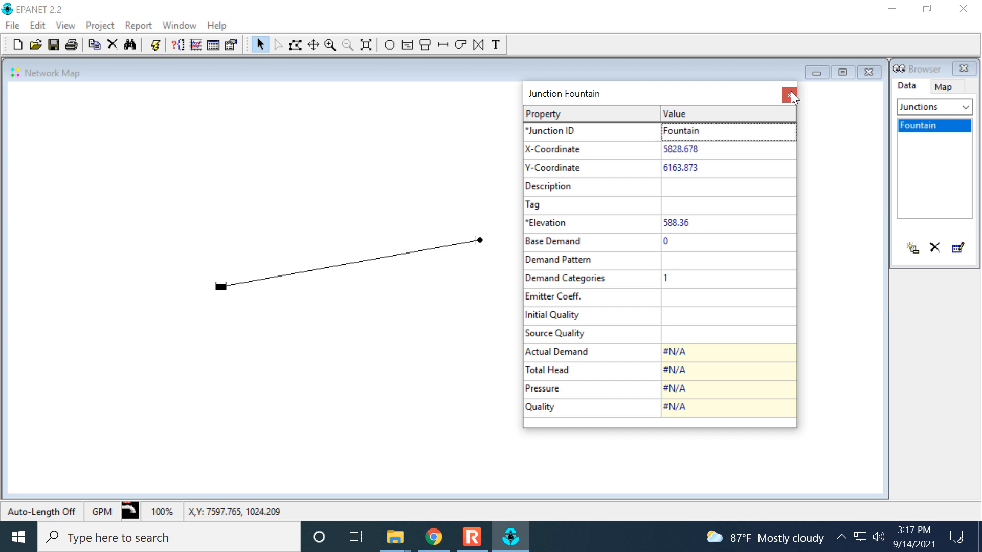
Review the properties of the network's junction and pipe by switching object categories in the data browser
left_click(923, 108)
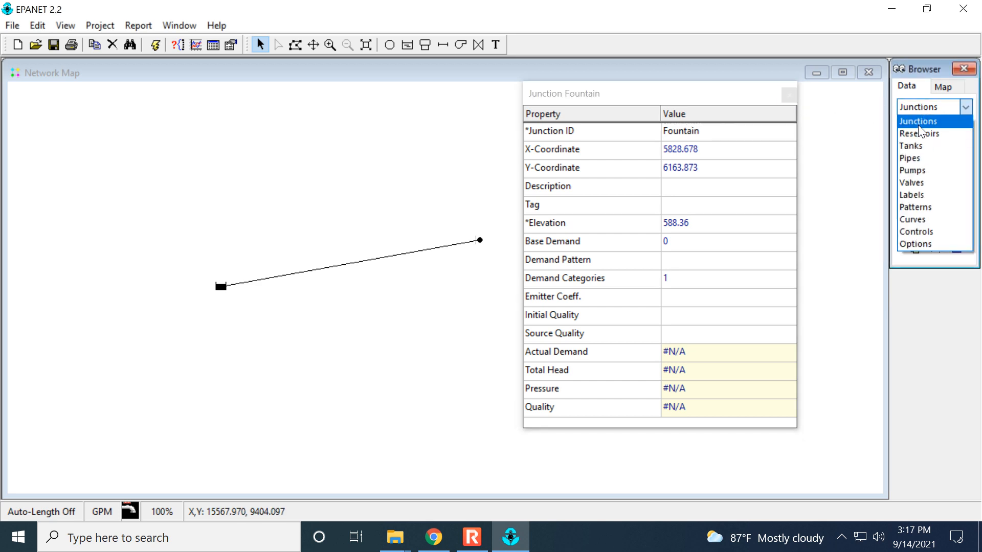
left_click(918, 157)
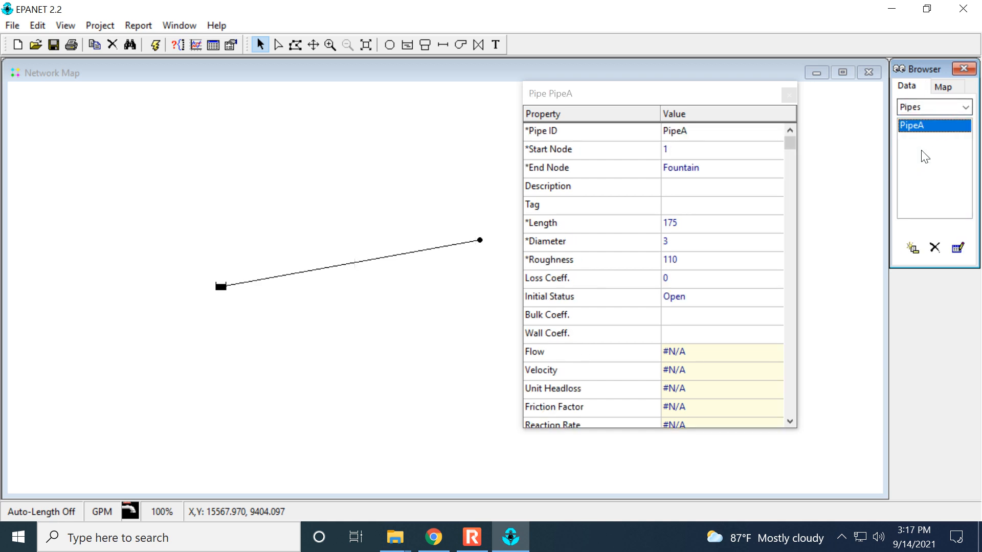
left_click(936, 107)
left_click(942, 118)
left_click(946, 106)
left_click(935, 157)
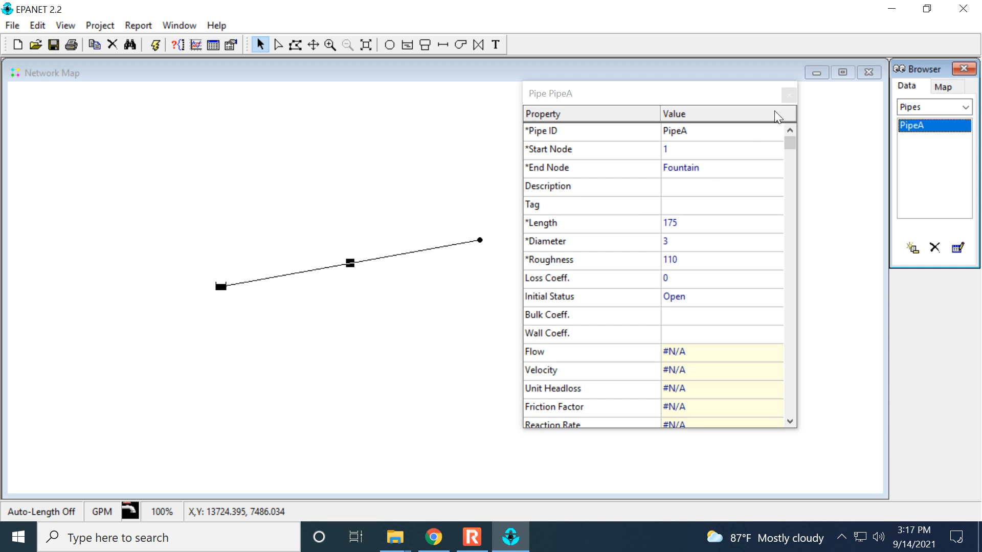
Show the reservoirs in the data browser and set the reservoir's ID to Reservoir
left_click(967, 109)
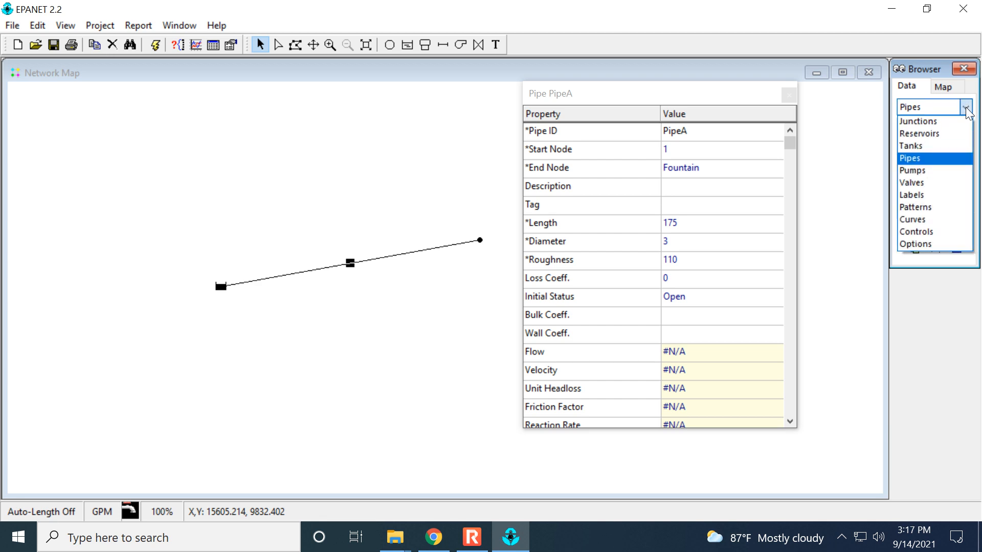
left_click(944, 134)
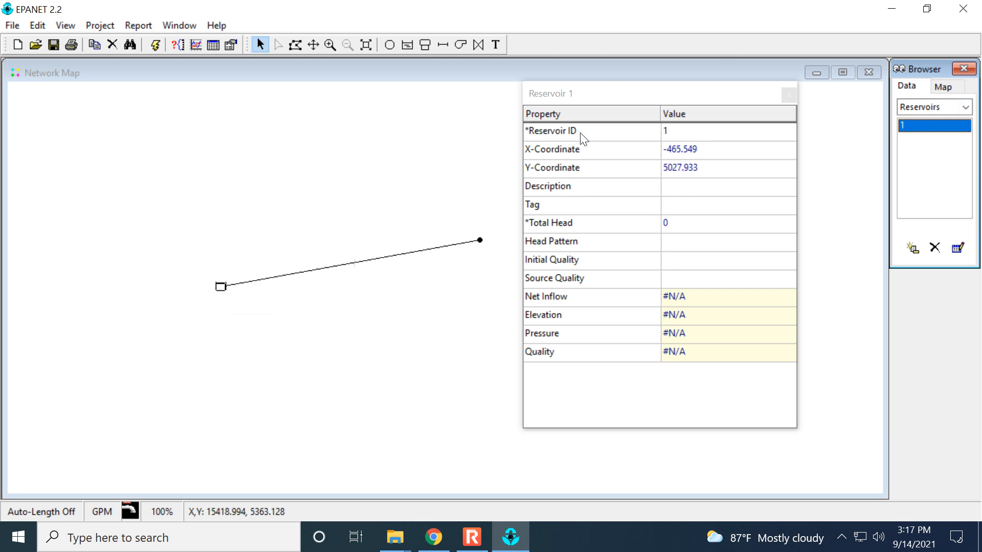
left_click(692, 132)
type("Reservoir")
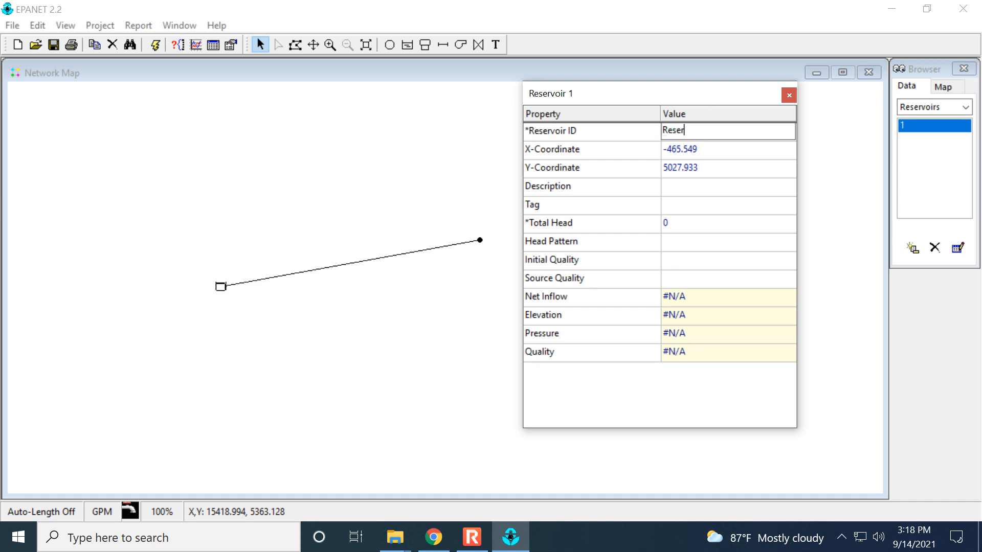
key("Return")
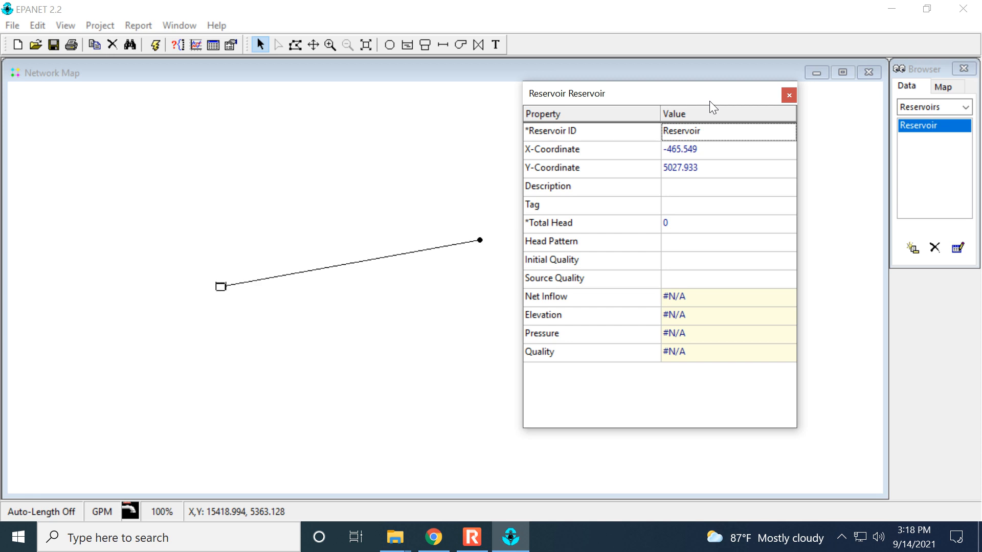
Set the reservoir's total head to the water surface elevation given in the handout, 675.47
left_click(530, 228)
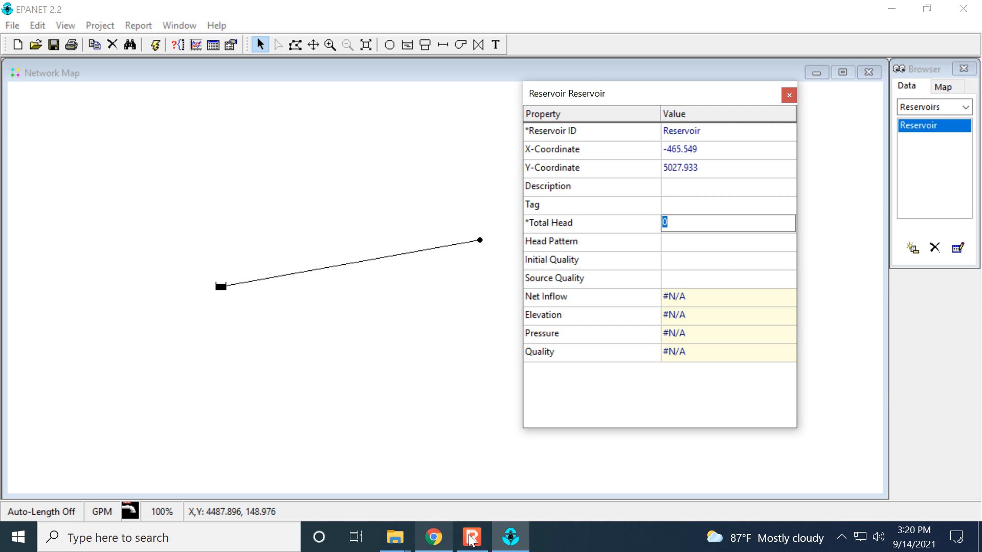
left_click(453, 542)
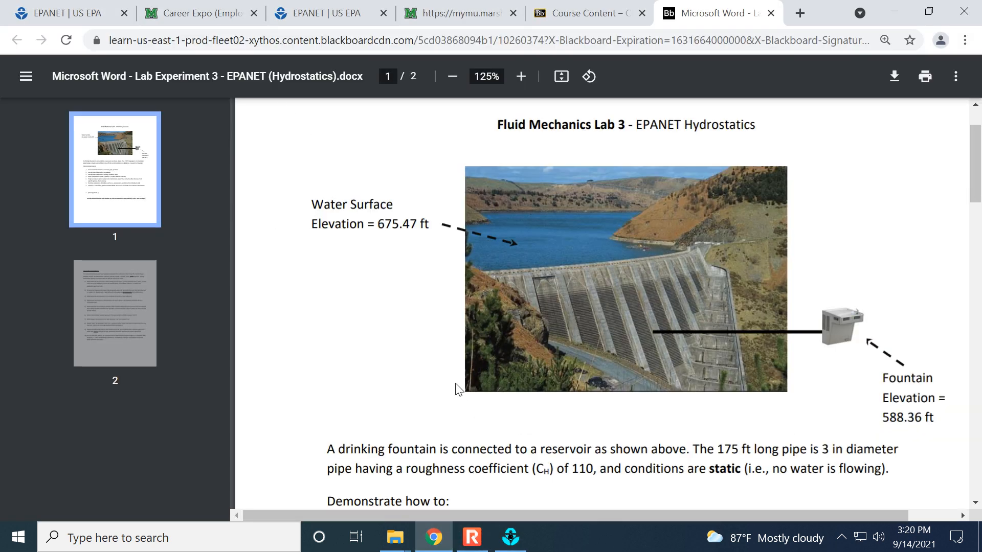
left_click(510, 537)
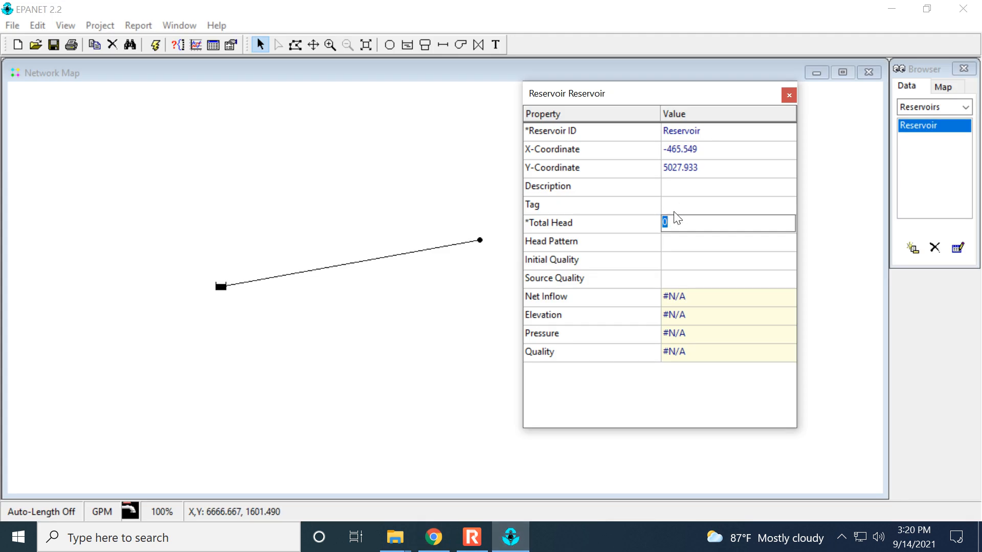
type("675.47")
key("Return")
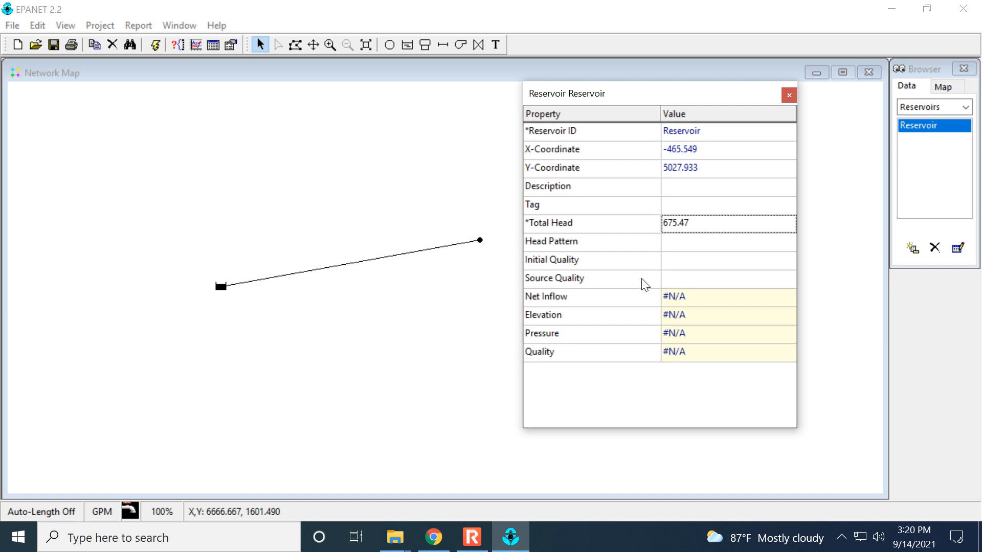
Examine the reservoir's computed net inflow, elevation, pressure and quality fields, and close its properties
left_click(707, 302)
left_click(713, 318)
left_click(714, 331)
left_click(716, 350)
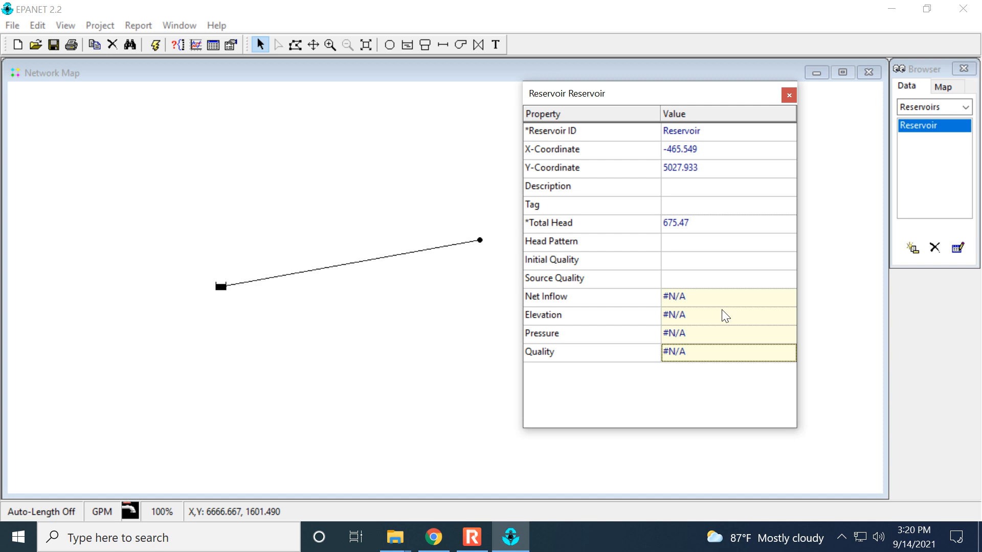
left_click(790, 95)
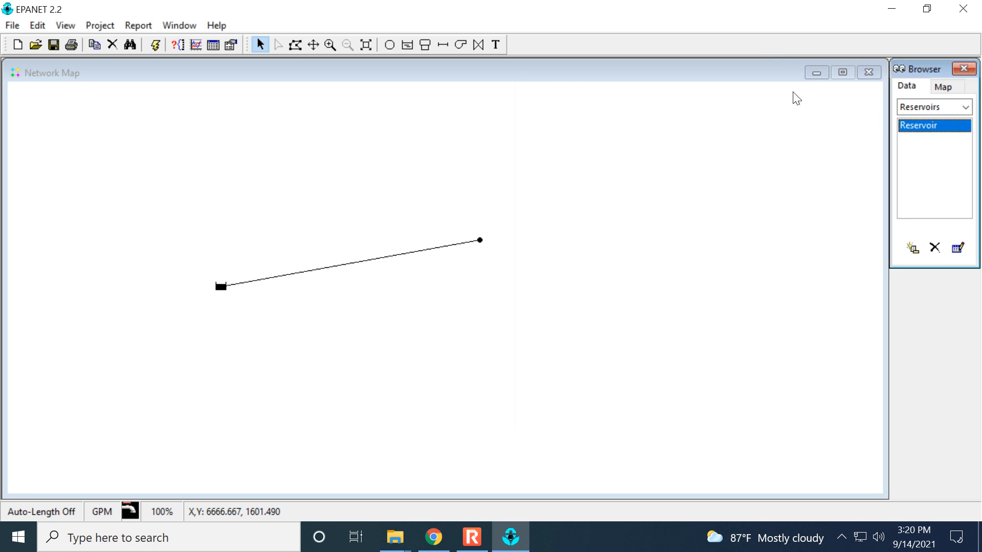
Open the Fountain junction's properties and run the hydraulic analysis for the static case
double_click(480, 241)
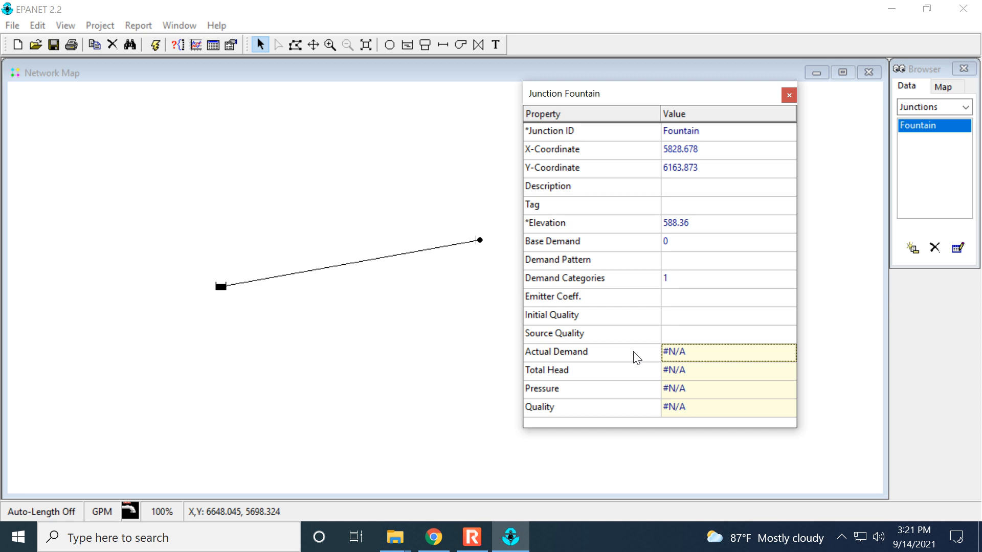
left_click(154, 45)
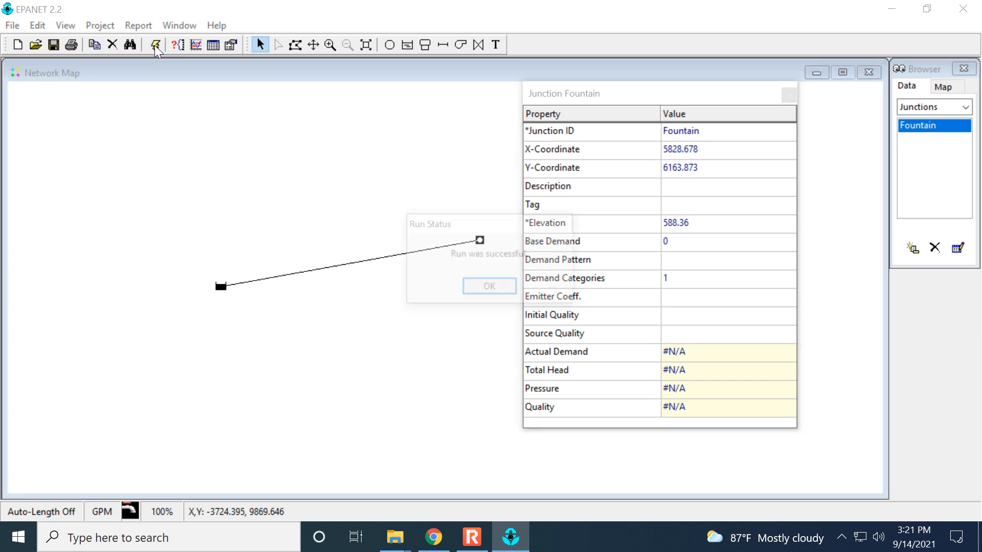
left_click(490, 281)
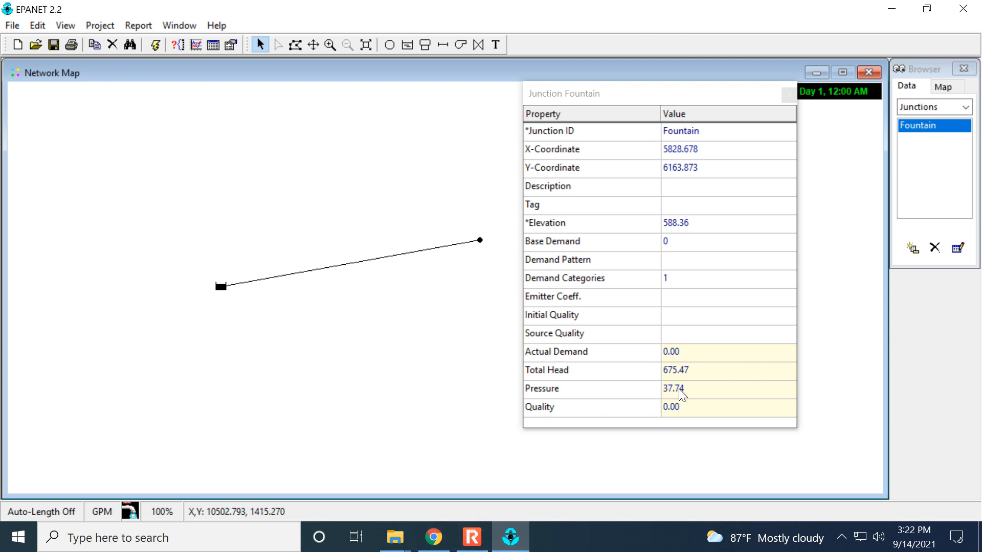
Consult the Lab 3 problem statement in the browser and return to EPANET
left_click(433, 537)
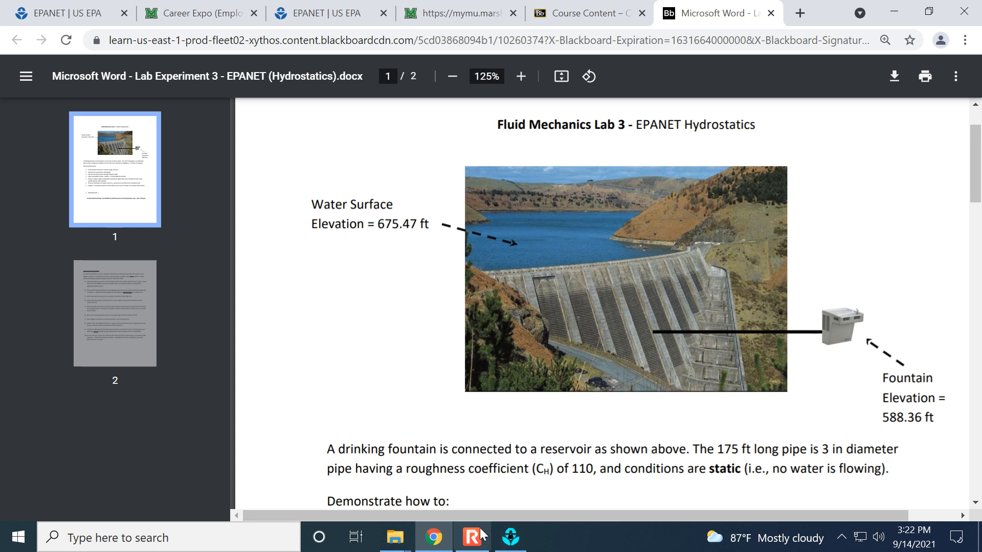
left_click(472, 544)
left_click(471, 545)
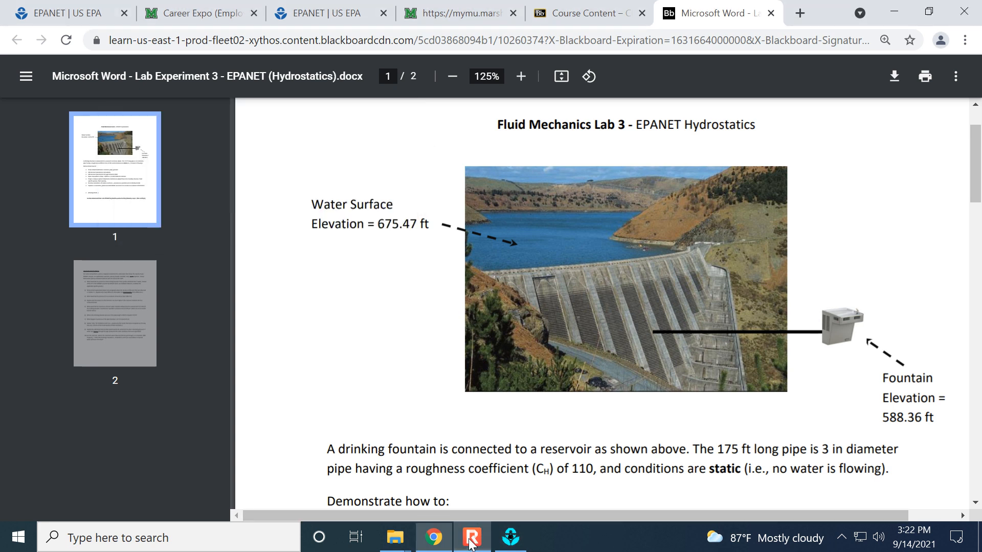
left_click(521, 546)
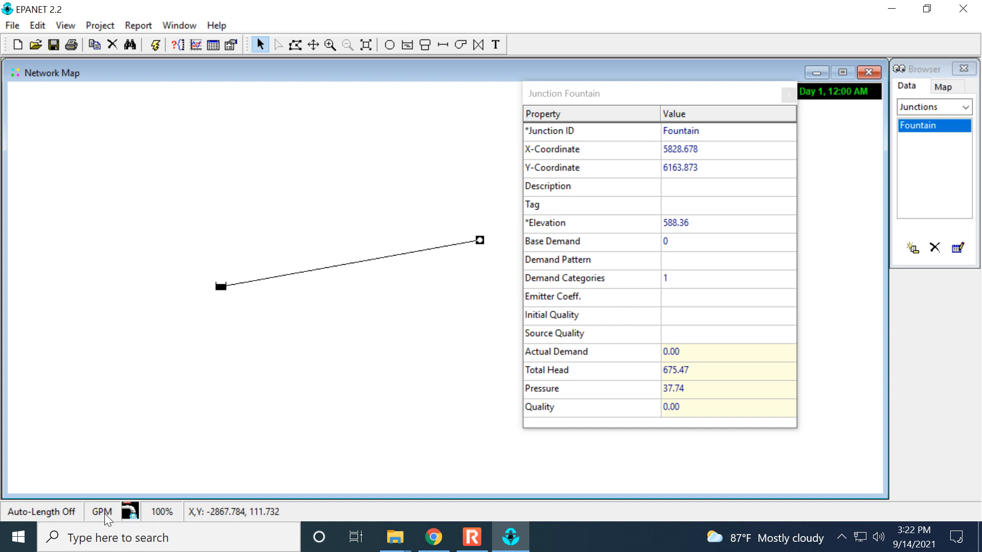
Set the Fountain junction's base demand to 50 and rerun the analysis
left_click(689, 240)
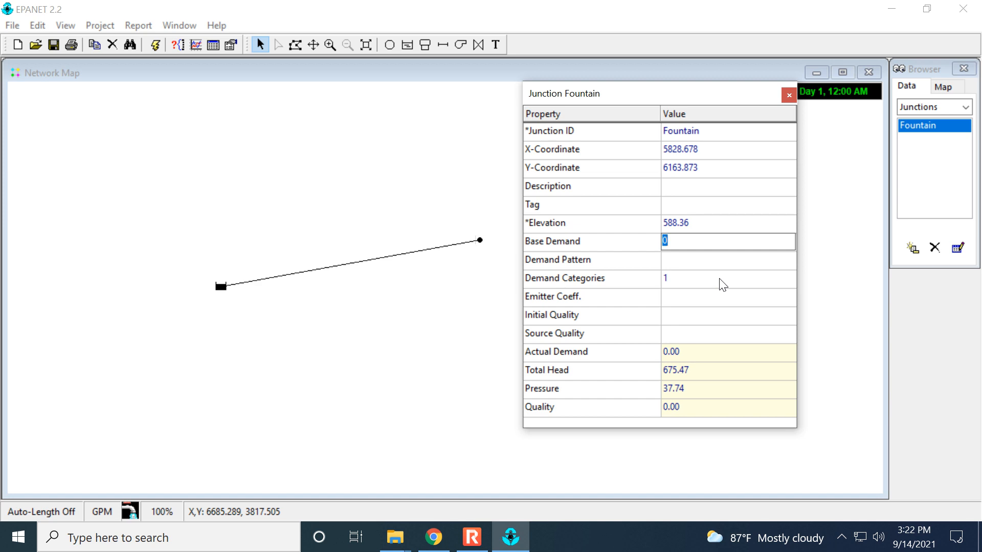
type("50")
key("Return")
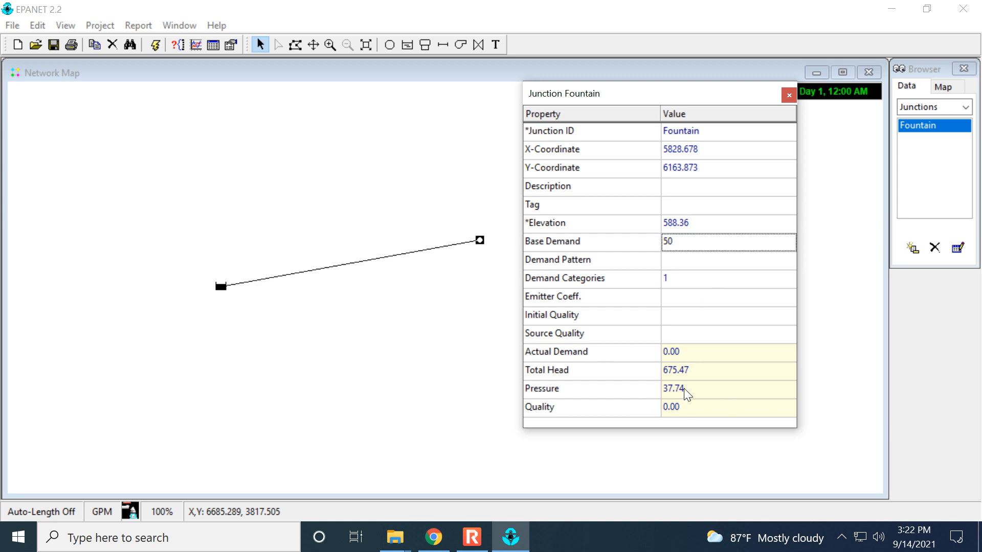
left_click(155, 48)
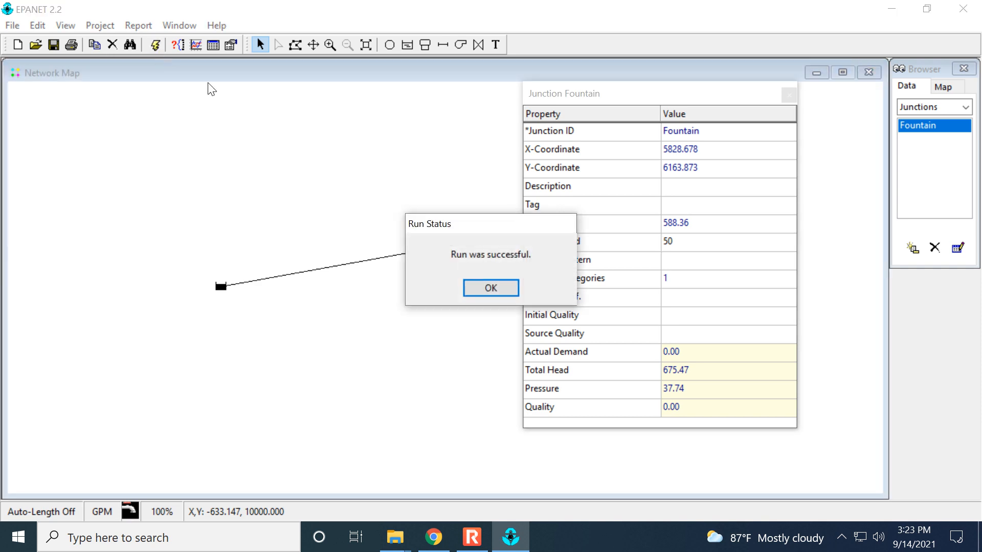
Set the Fountain junction's base demand to 200 and rerun the hydraulic analysis
left_click(466, 288)
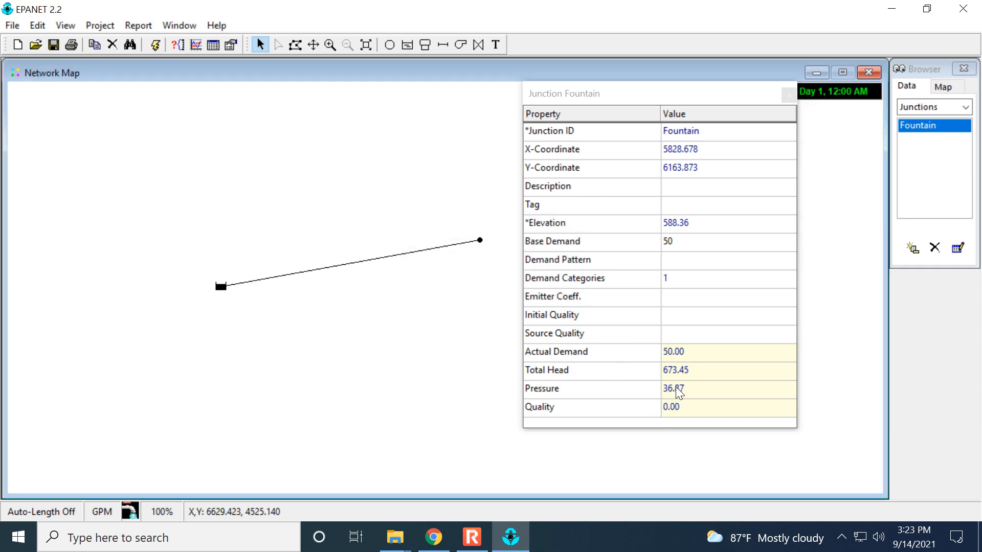
mouse_move(430, 548)
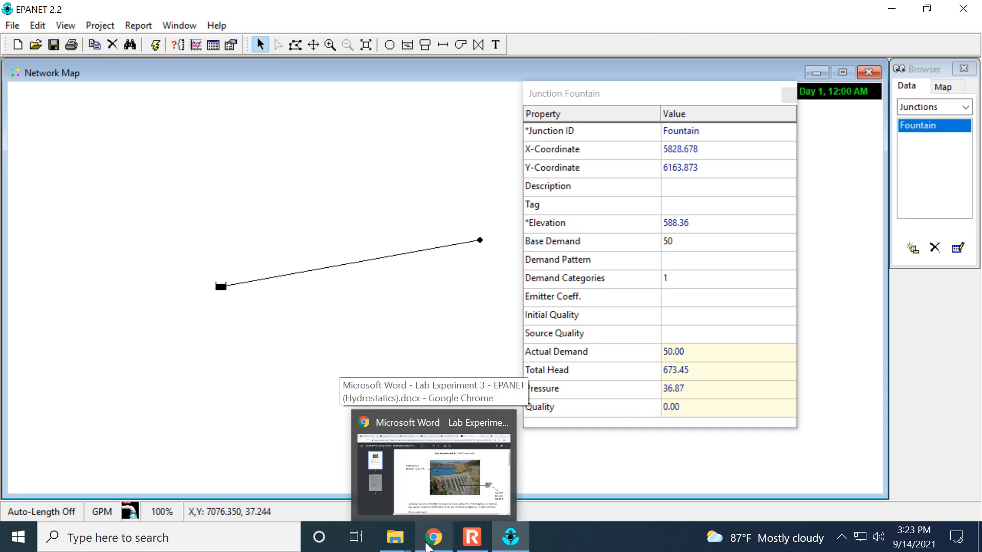
left_click(688, 237)
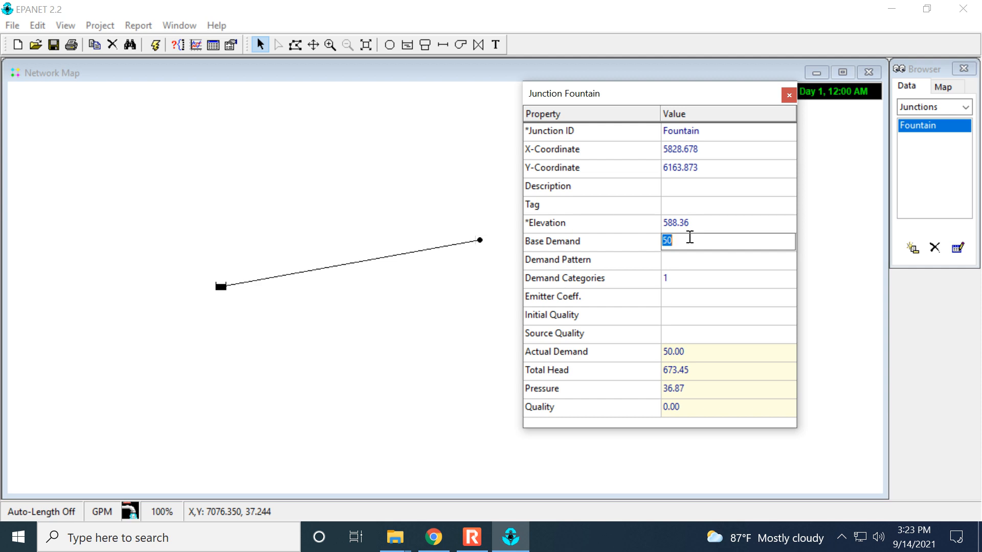
type("200")
key("Return")
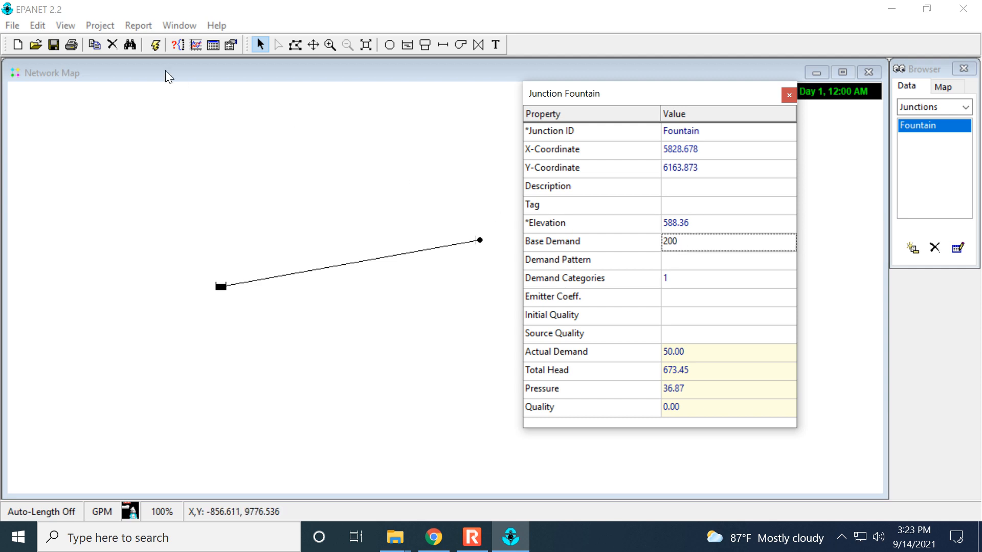
left_click(156, 45)
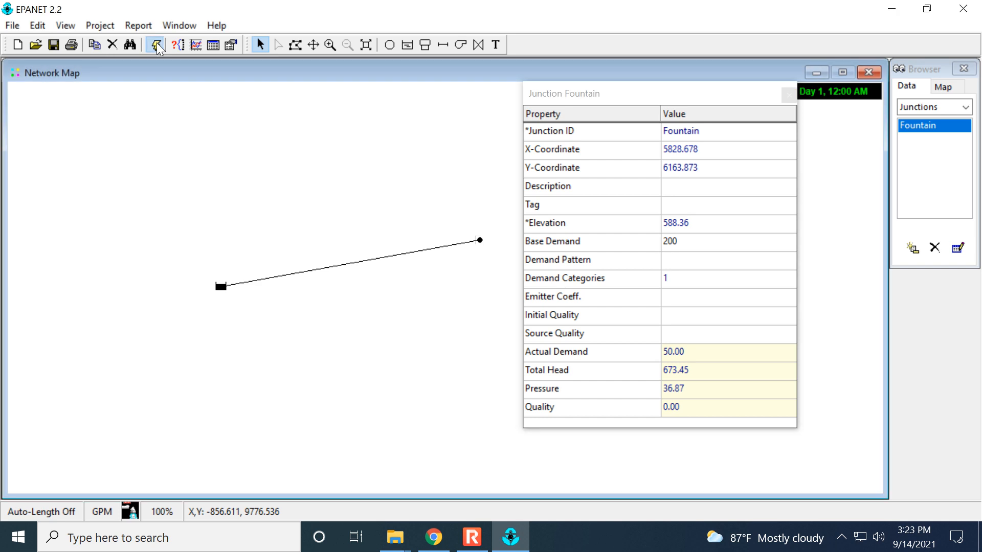
left_click(506, 288)
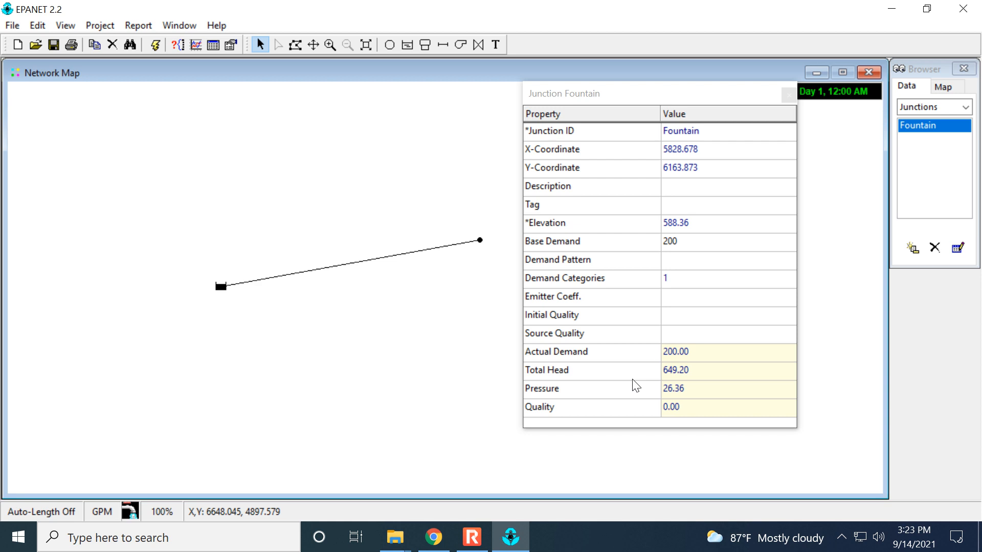
Rerun the analysis with the Fountain junction's base demand set to 500, and close the status report
left_click(684, 247)
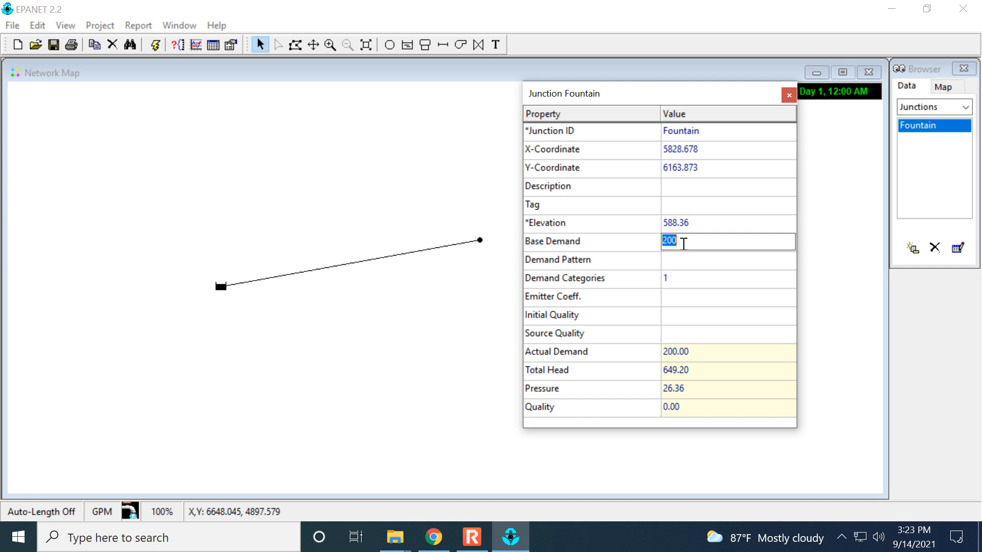
type("500")
left_click(155, 45)
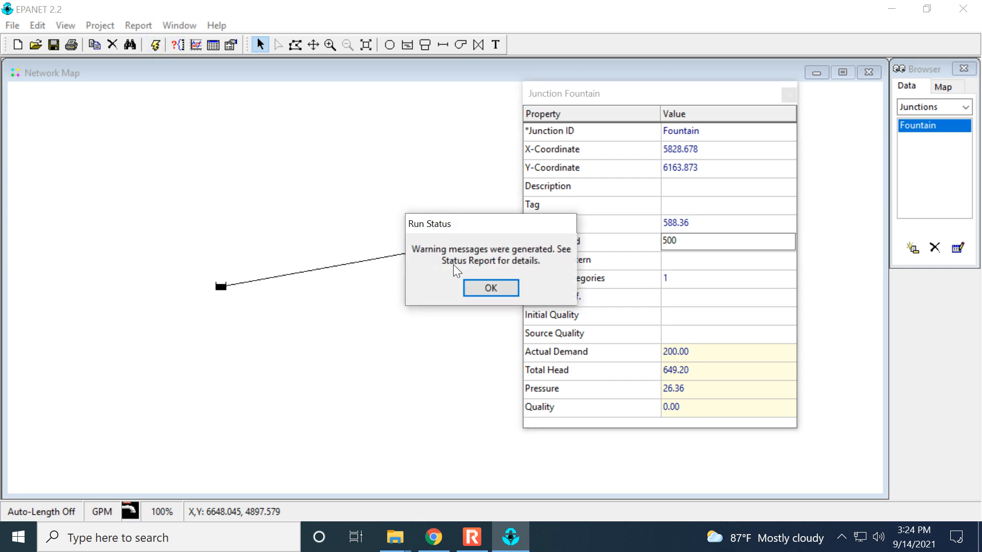
left_click(491, 288)
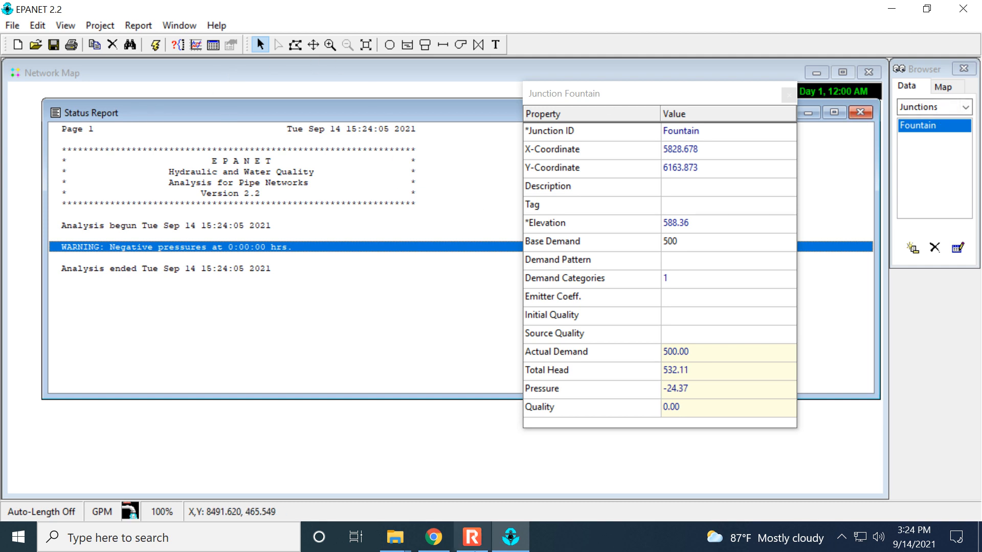
left_click(433, 537)
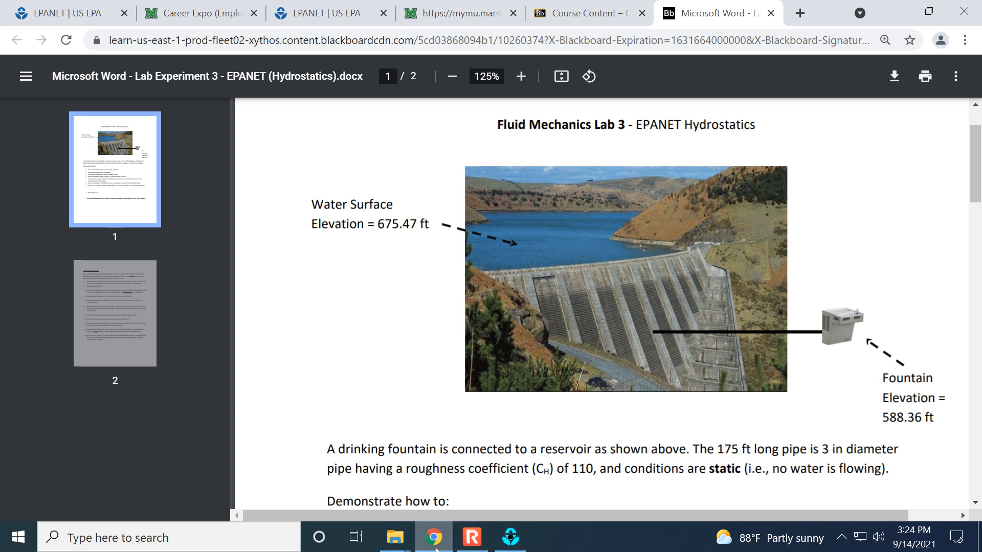
left_click(509, 536)
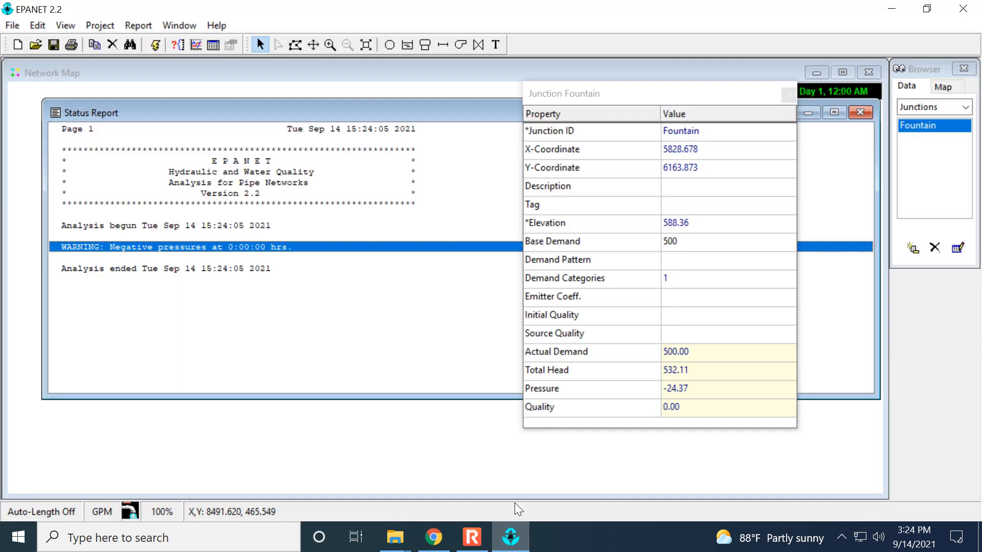
left_click(861, 112)
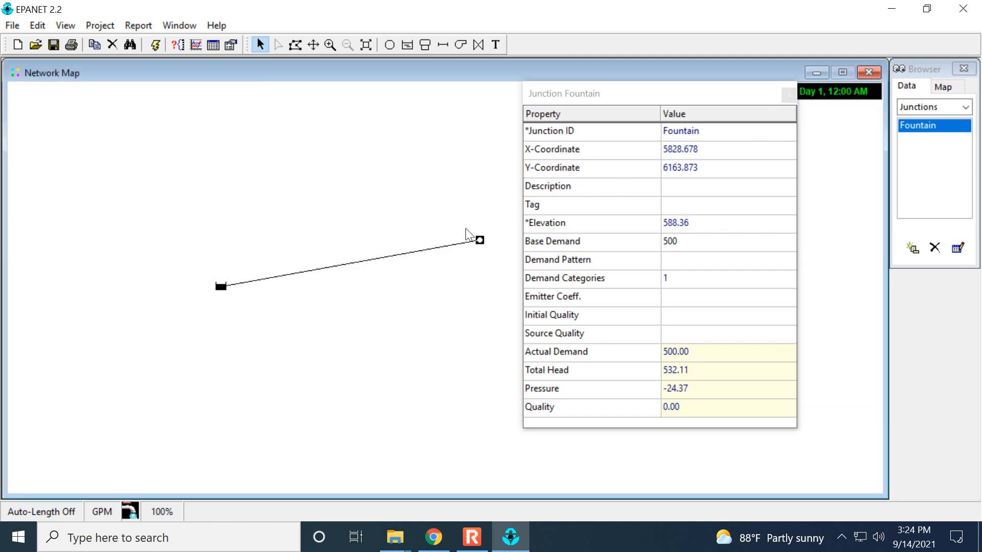
Rerun the analysis with PipeA's diameter set to 4 and display the Fountain junction's results
left_click(349, 264)
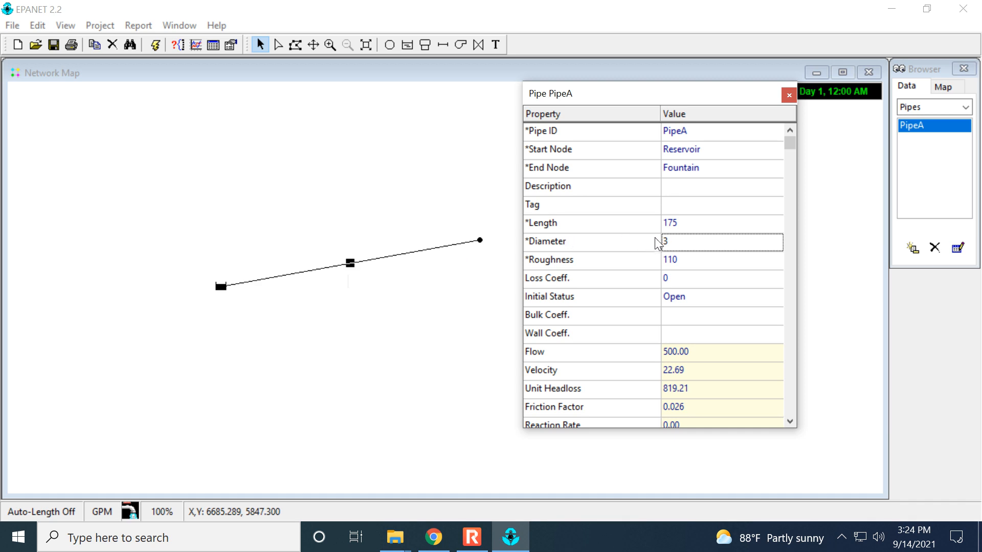
left_click(677, 242)
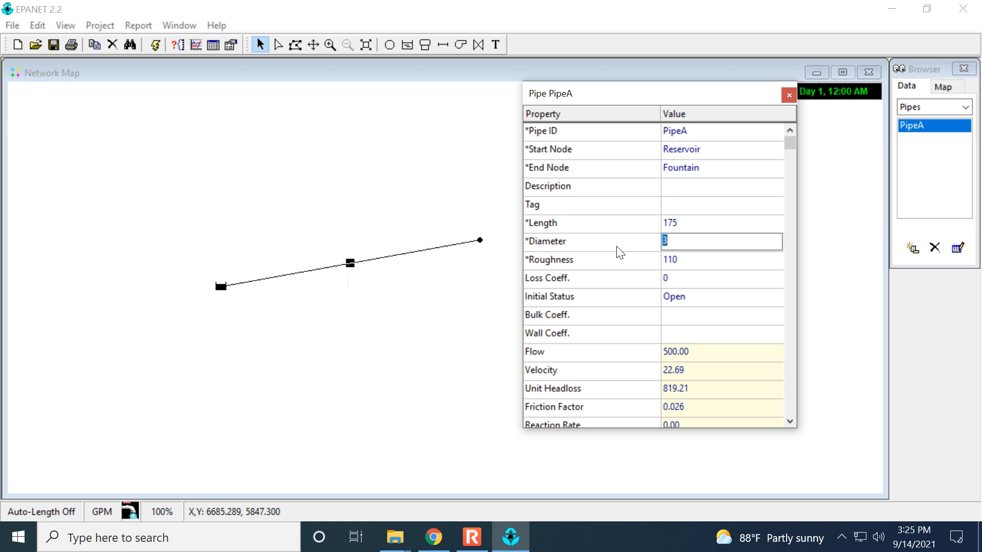
type("4")
key("Return")
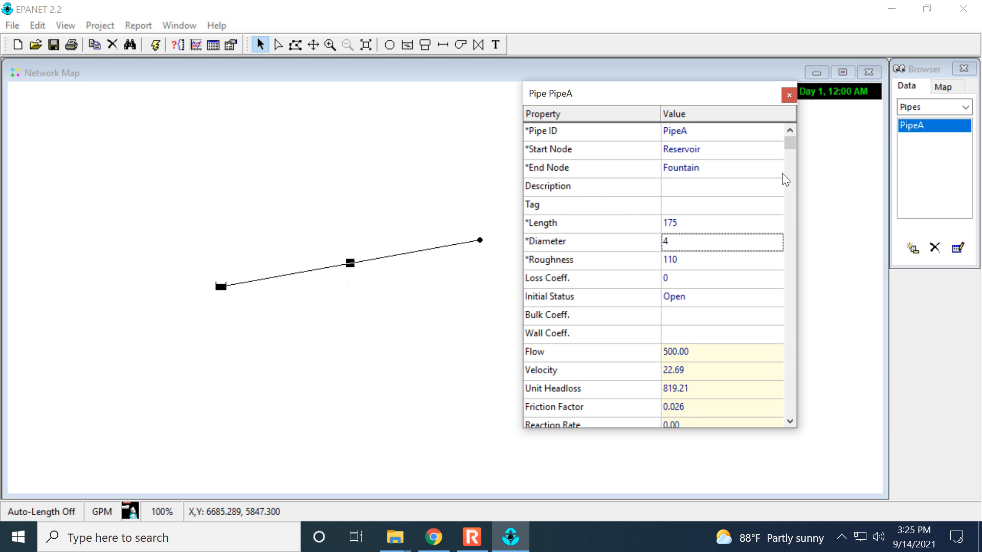
left_click(155, 44)
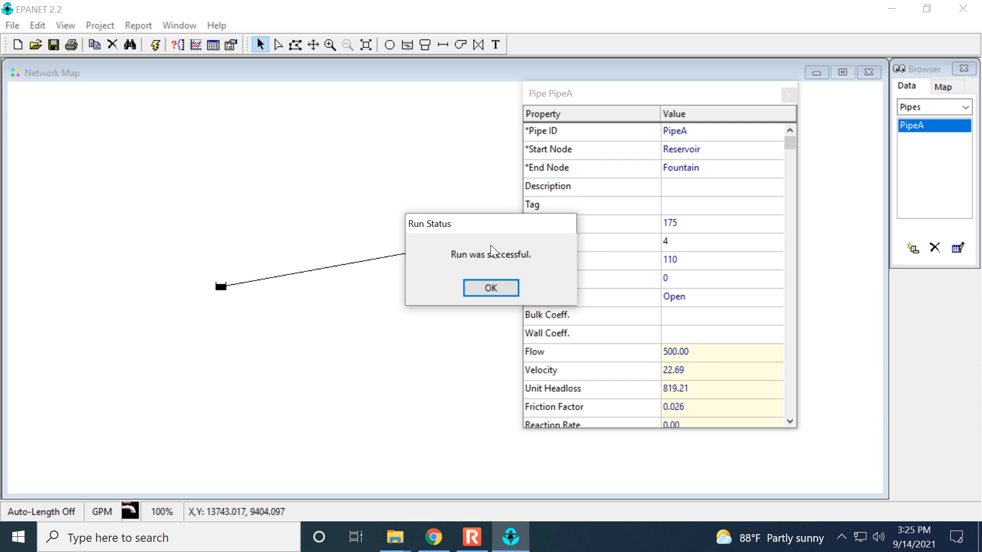
left_click(487, 284)
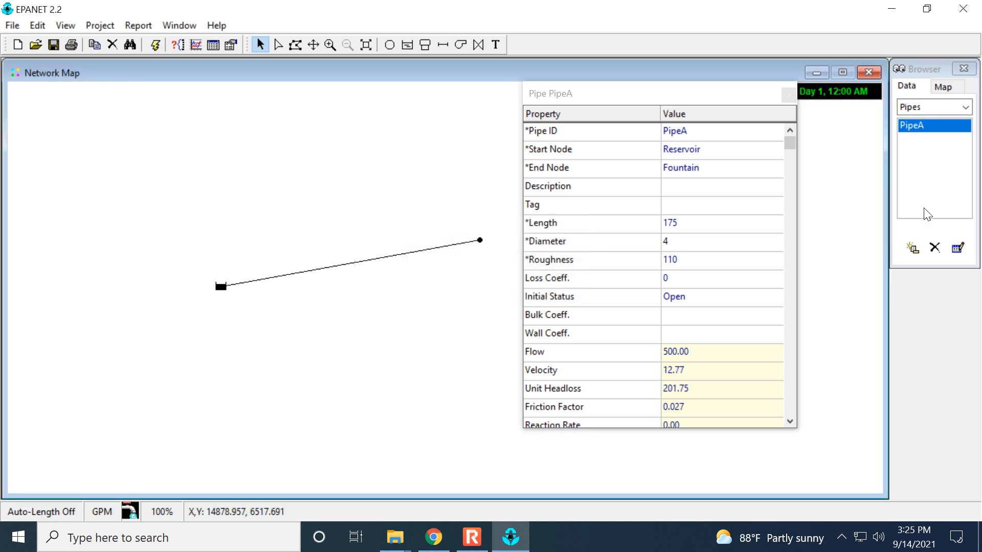
left_click(966, 107)
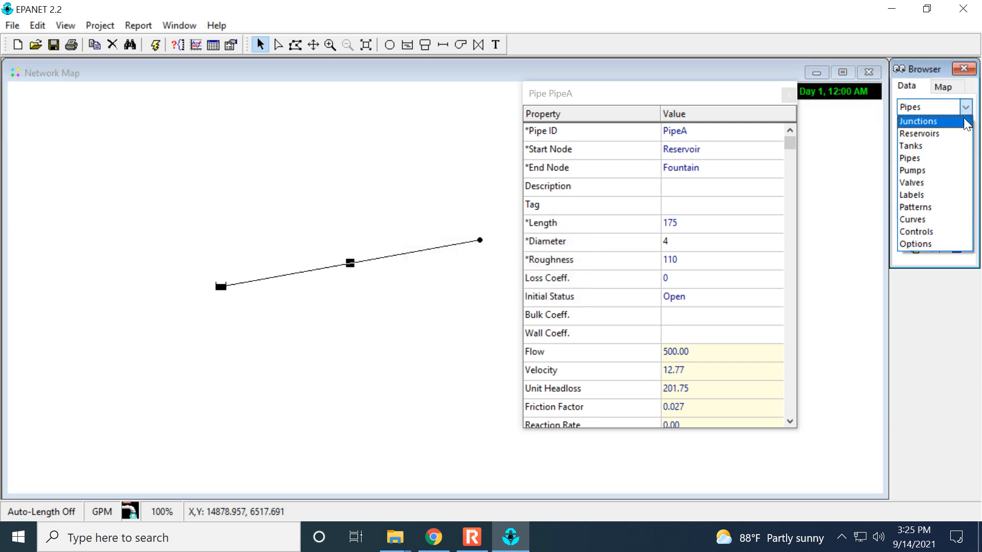
left_click(965, 122)
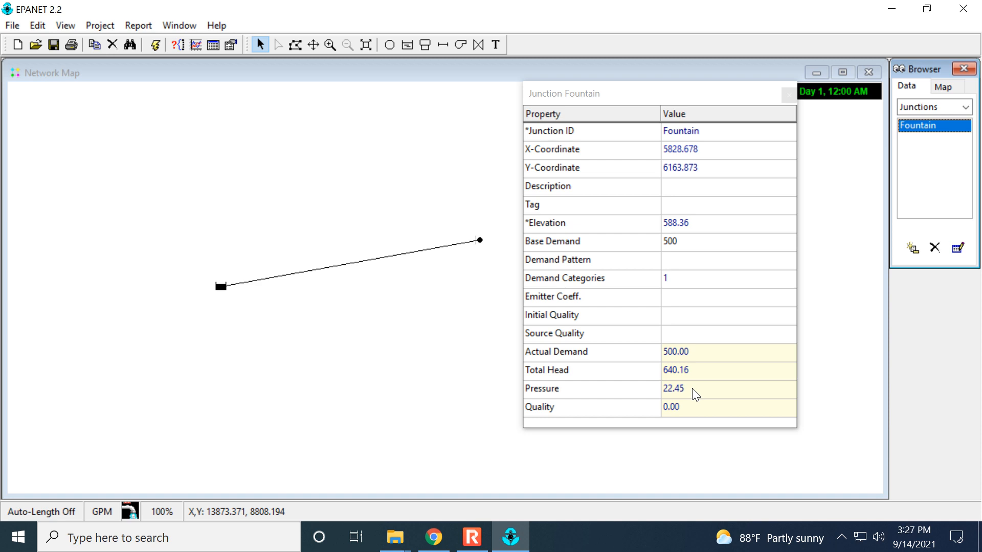
Set the Fountain junction's base demand to 0
left_click(698, 249)
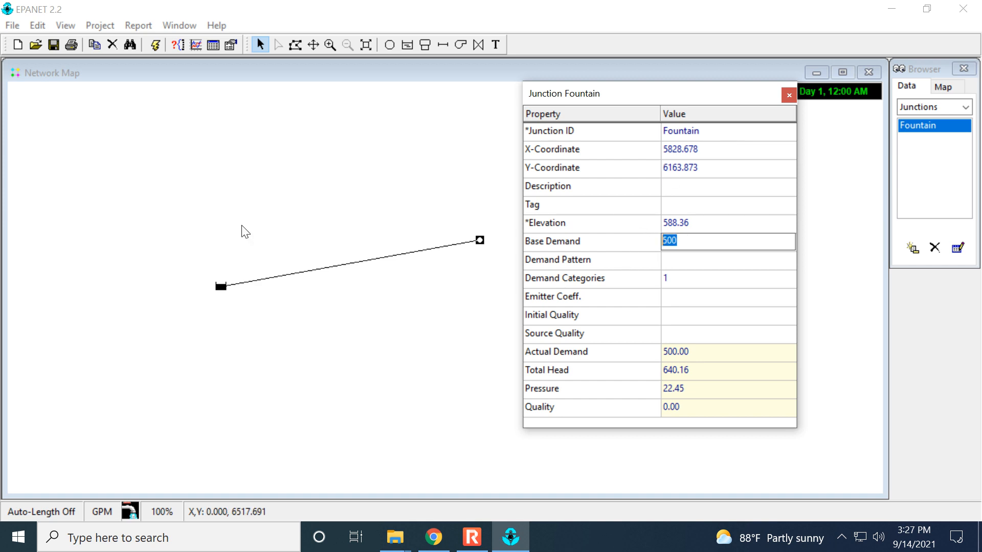
type("0")
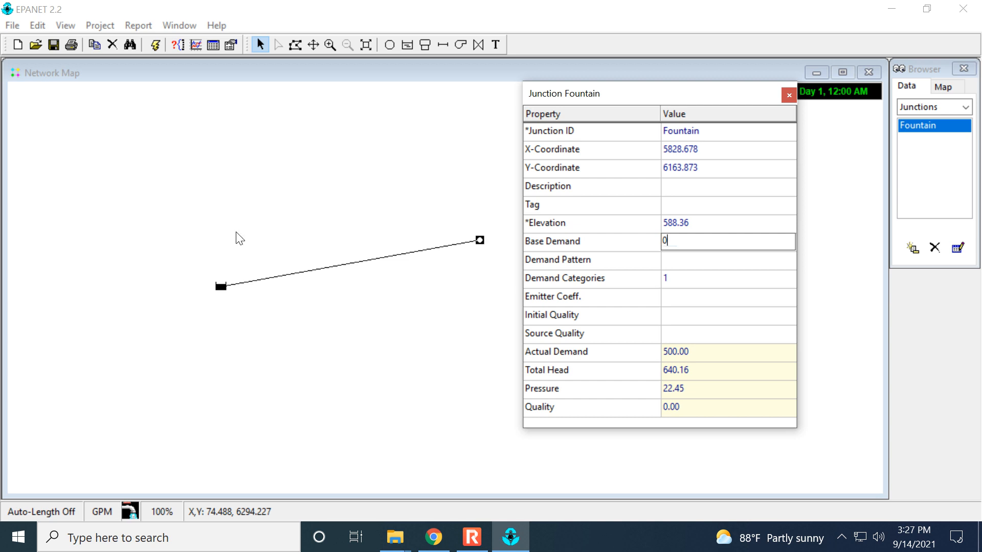
left_click(156, 47)
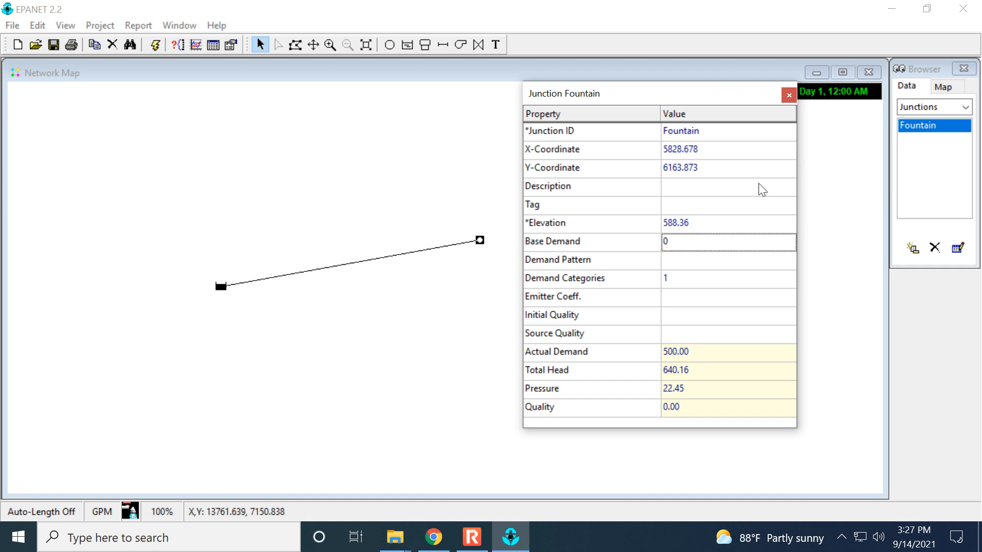
Rerun the analysis with PipeA's diameter set to 3 and display the Fountain junction's results
left_click(966, 107)
left_click(950, 158)
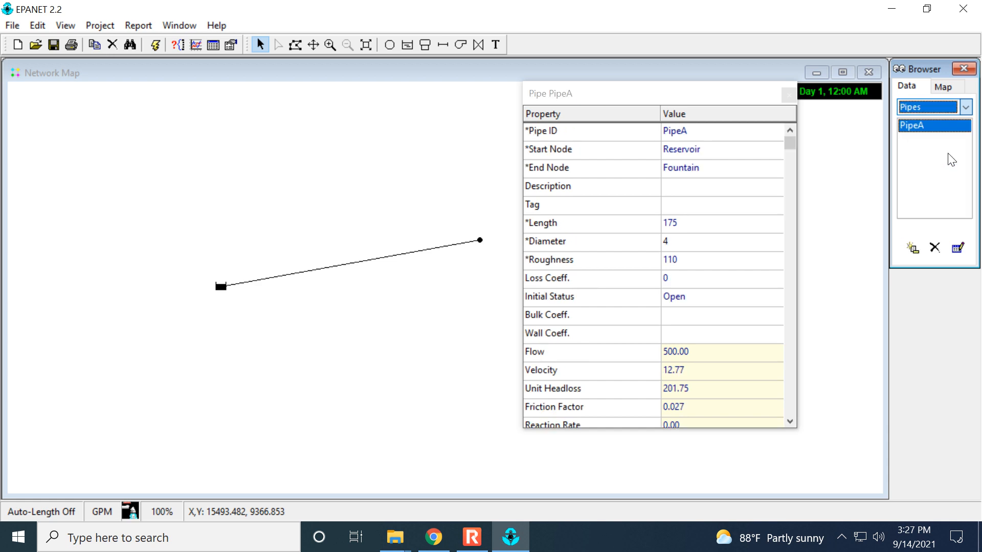
left_click(705, 239)
type("3")
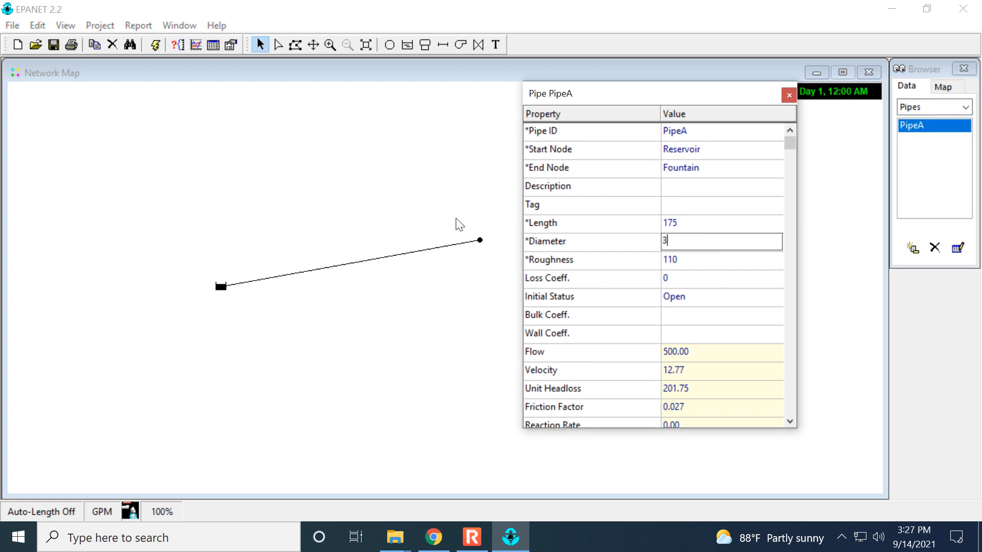
key("Return")
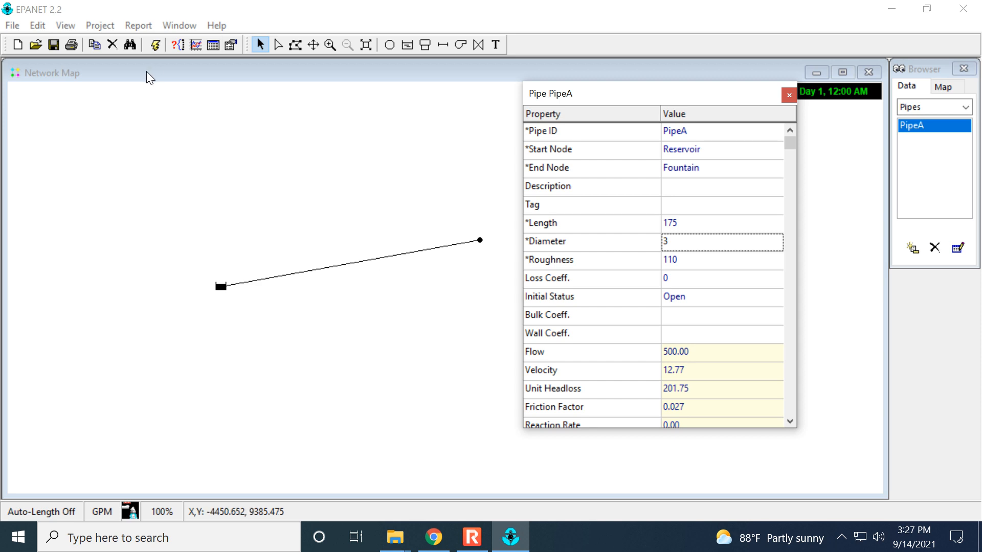
left_click(155, 44)
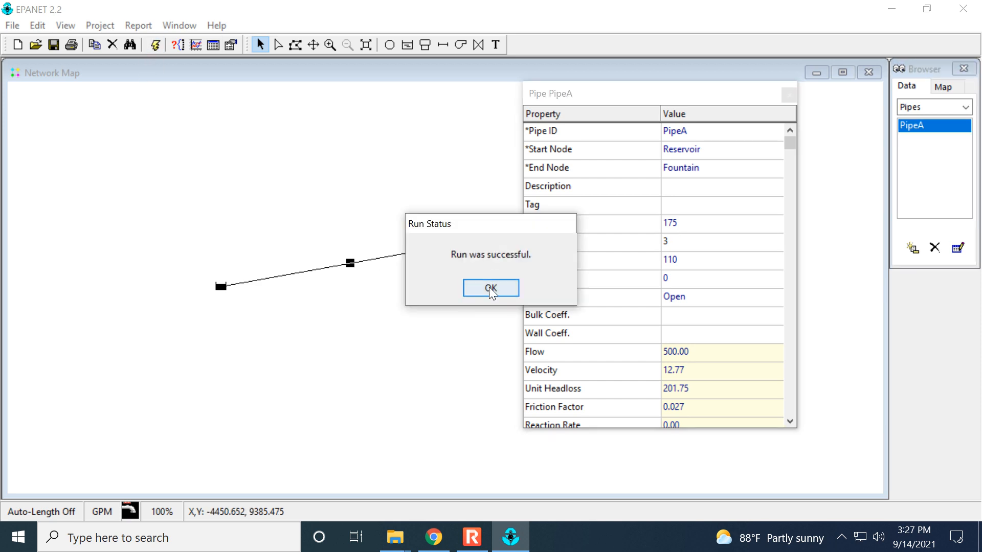
left_click(490, 288)
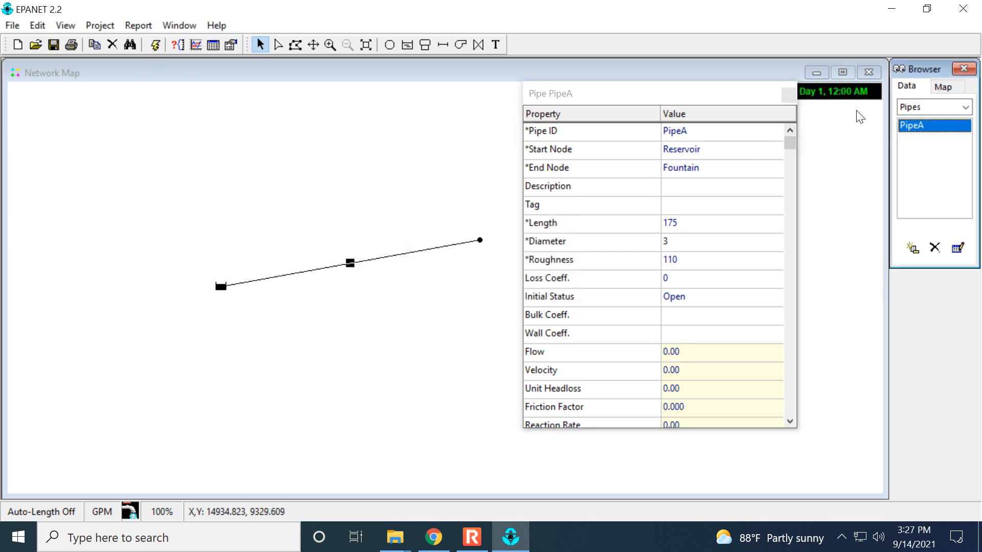
left_click(965, 107)
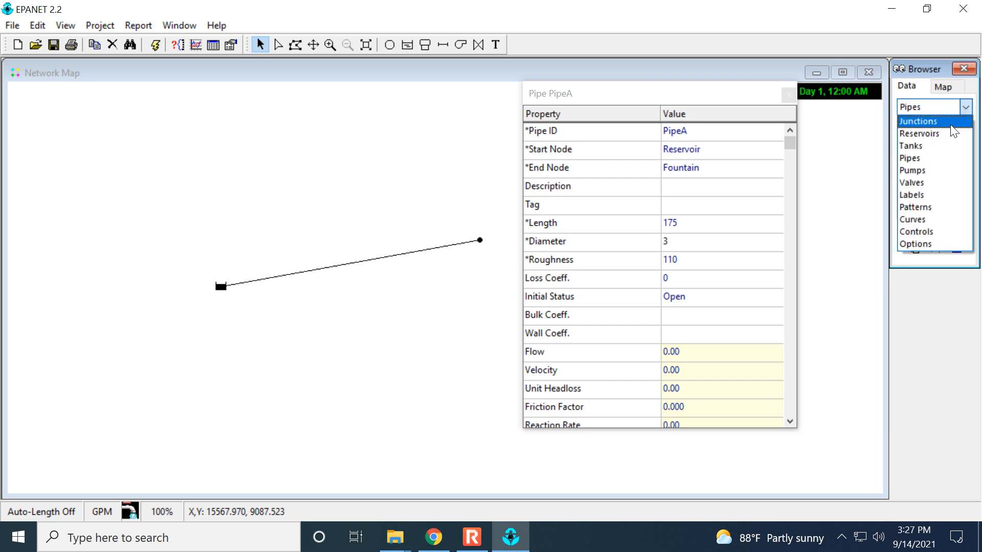
left_click(949, 122)
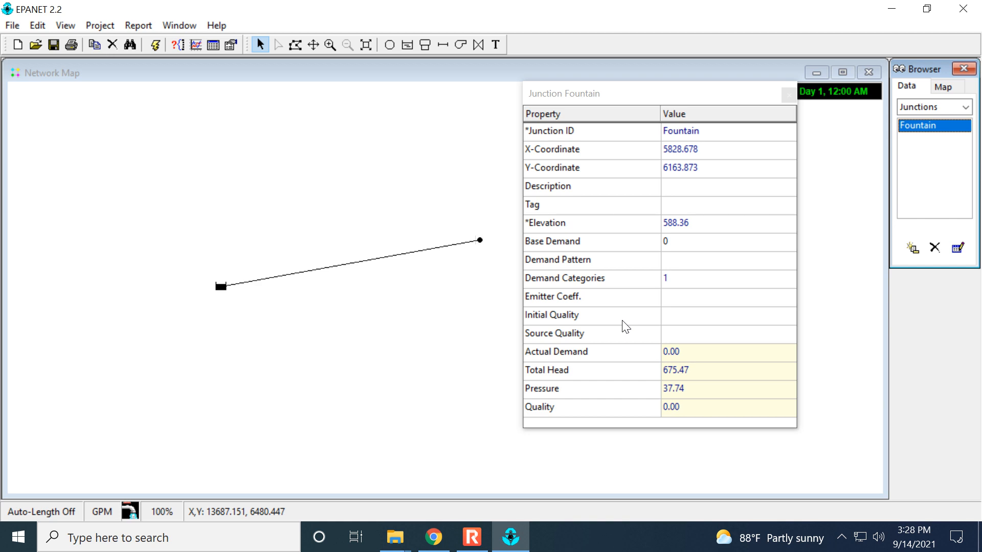
Switch to Word 2016 and create a blank document
left_click(17, 538)
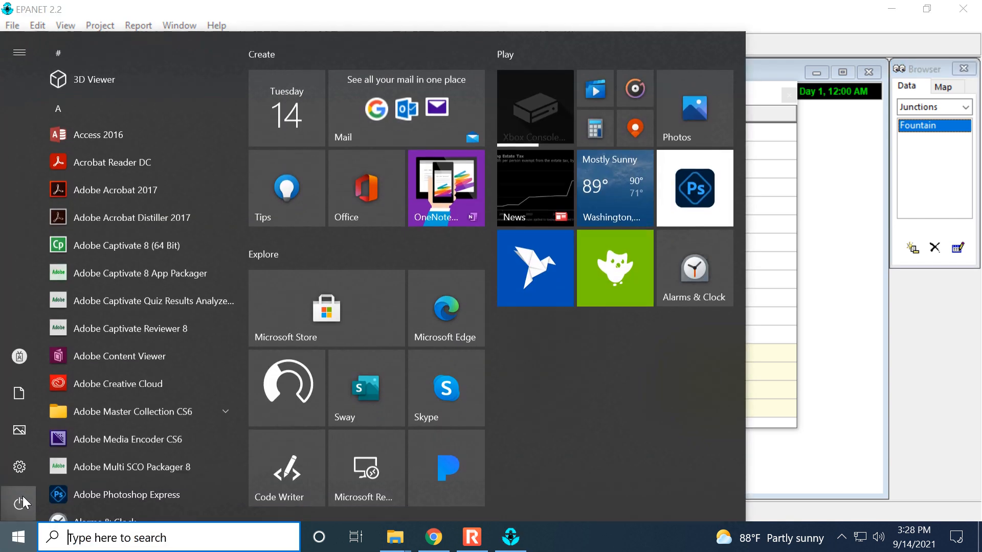
type("word")
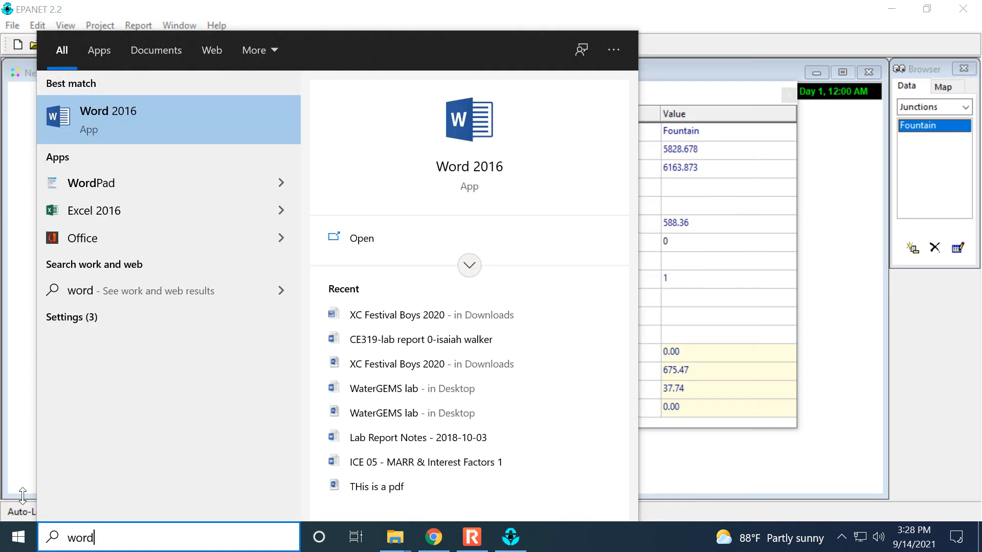
key("Return")
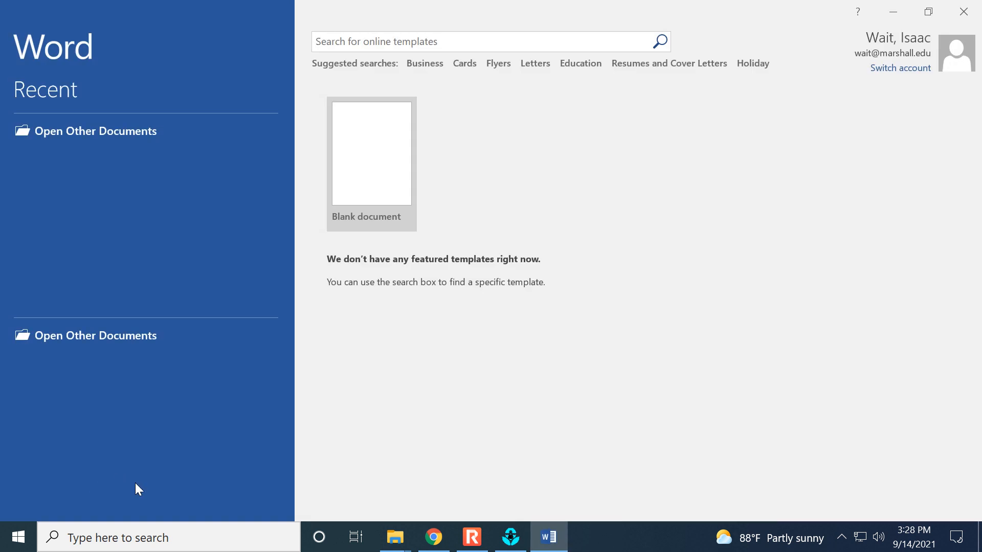
left_click(373, 137)
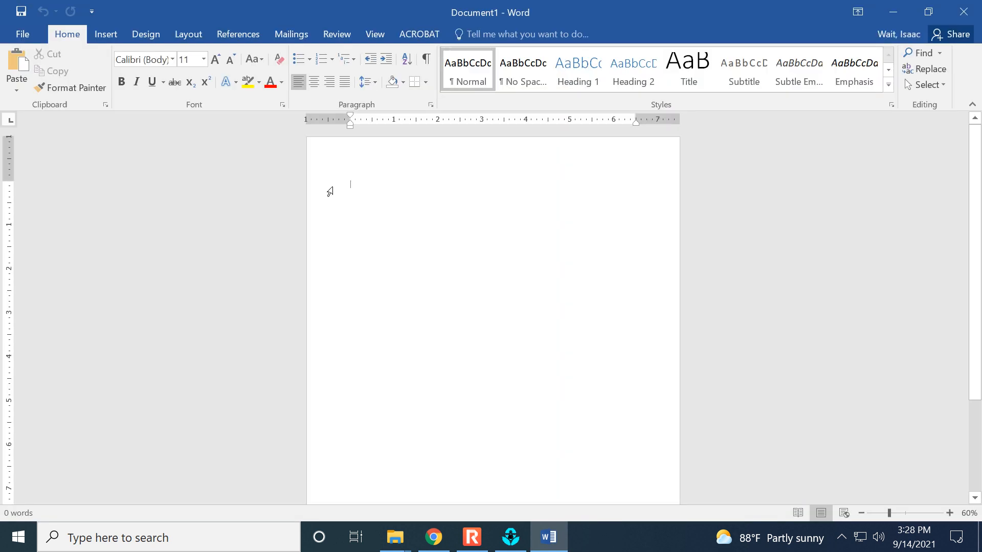
Paste the captured screenshot of the EPANET window with the Fountain results into the document
left_click(17, 61)
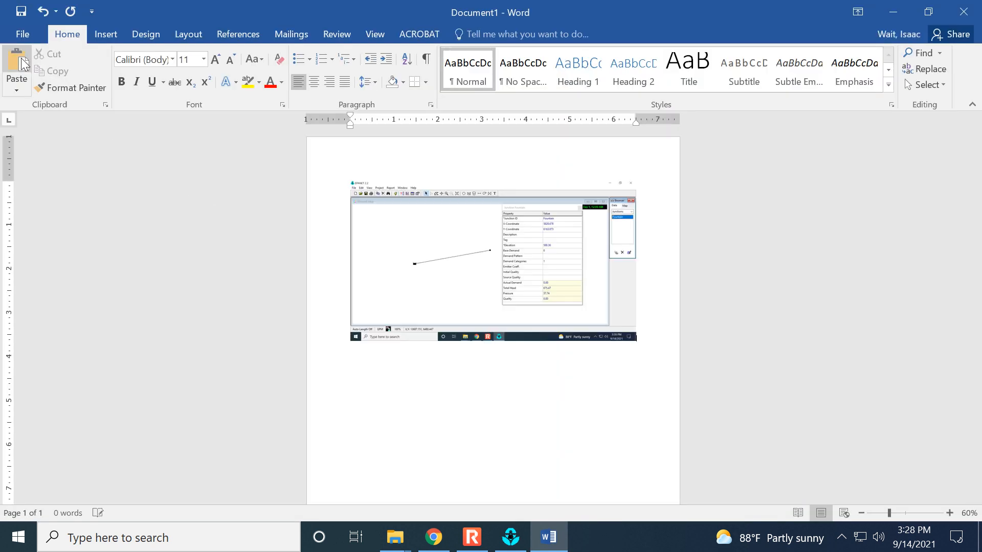
left_click(948, 512)
left_click(948, 513)
left_click(948, 513)
left_click(948, 513)
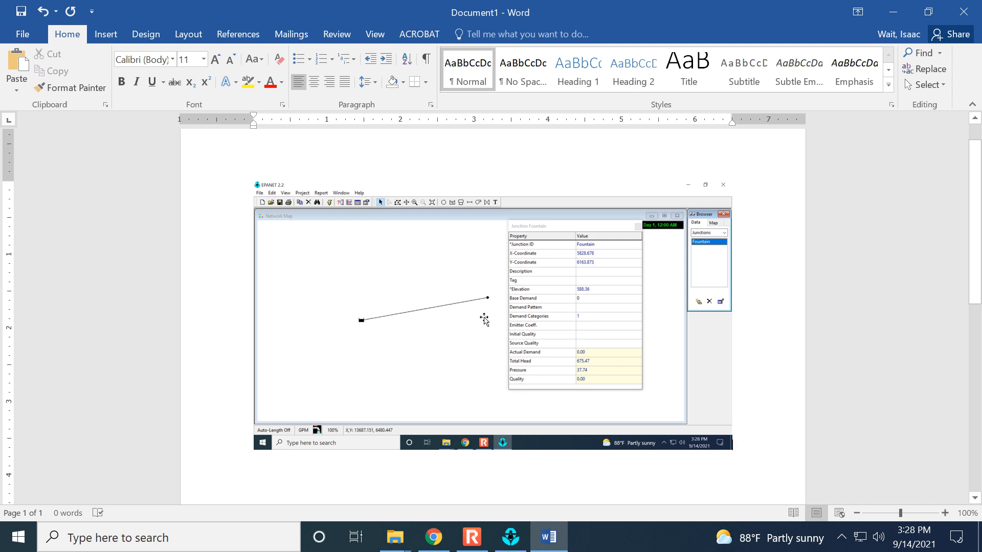
Crop the pasted screenshot to the network map and Junction Fountain table, and enlarge it to about 6 in wide
left_click(443, 270)
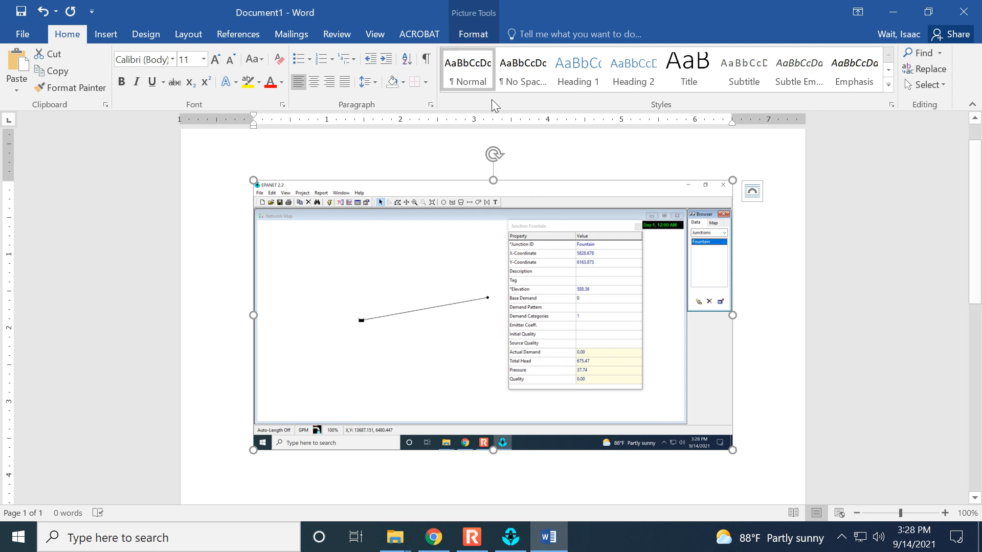
left_click(467, 37)
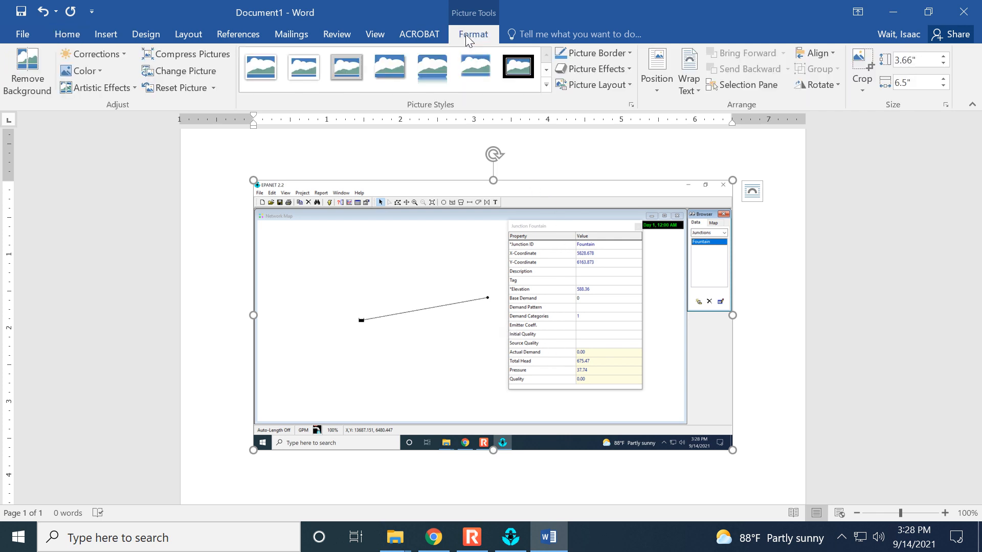
left_click(862, 61)
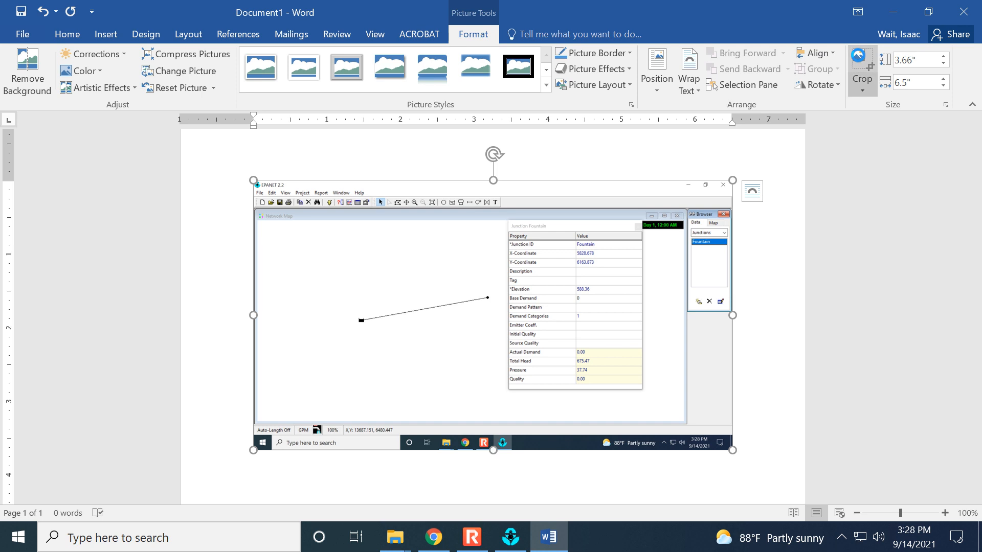
left_click_drag(259, 185, 345, 212)
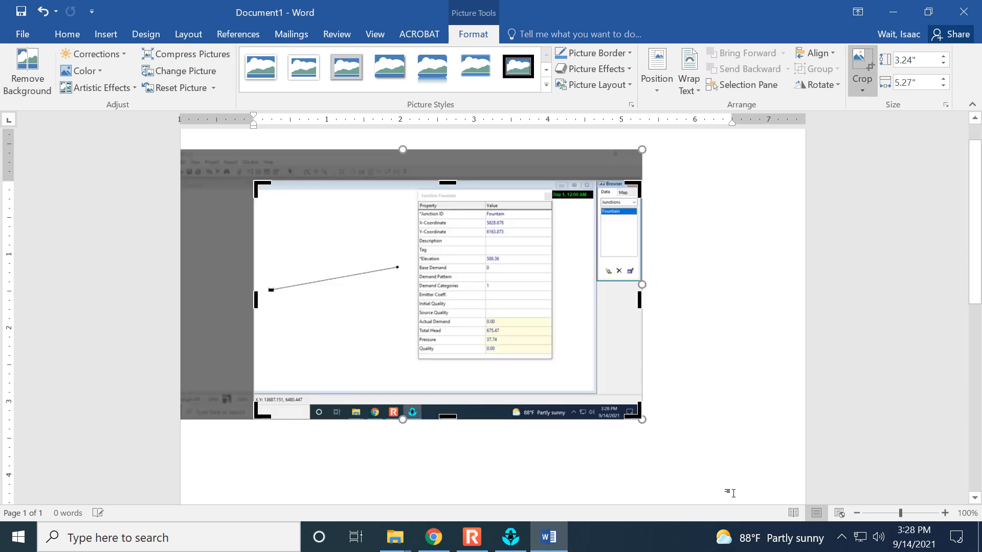
left_click_drag(639, 416, 556, 367)
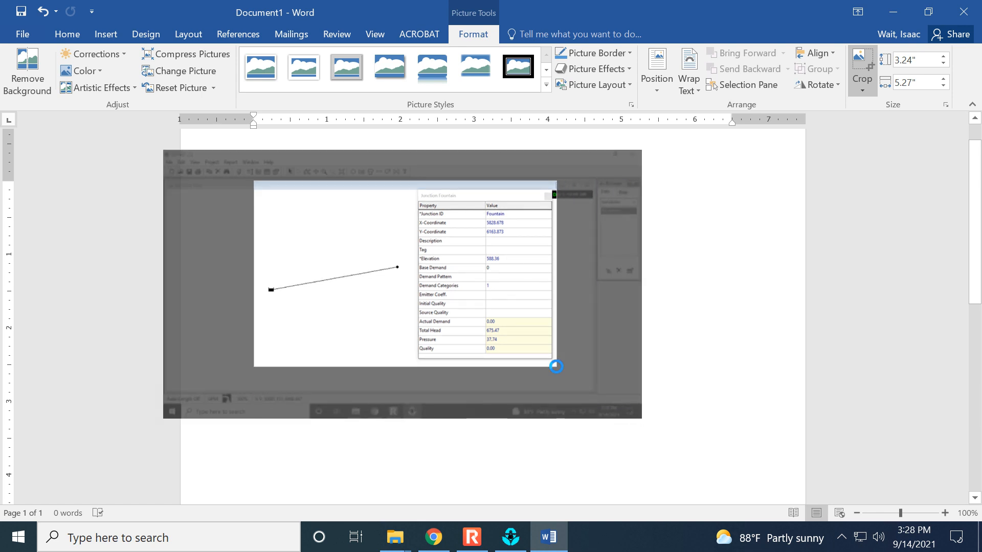
left_click(745, 364)
left_click(448, 350)
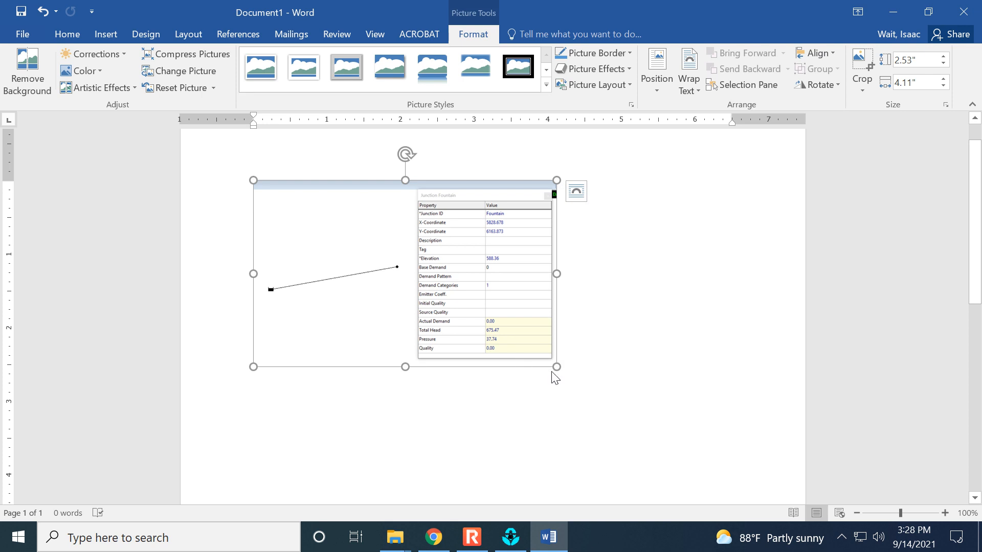
left_click_drag(556, 367, 700, 453)
Add the caption "This is the baseline condition, using the given elevations, fluid properties, and pipe diameter." below the picture, followed by blank lines
left_click(760, 408)
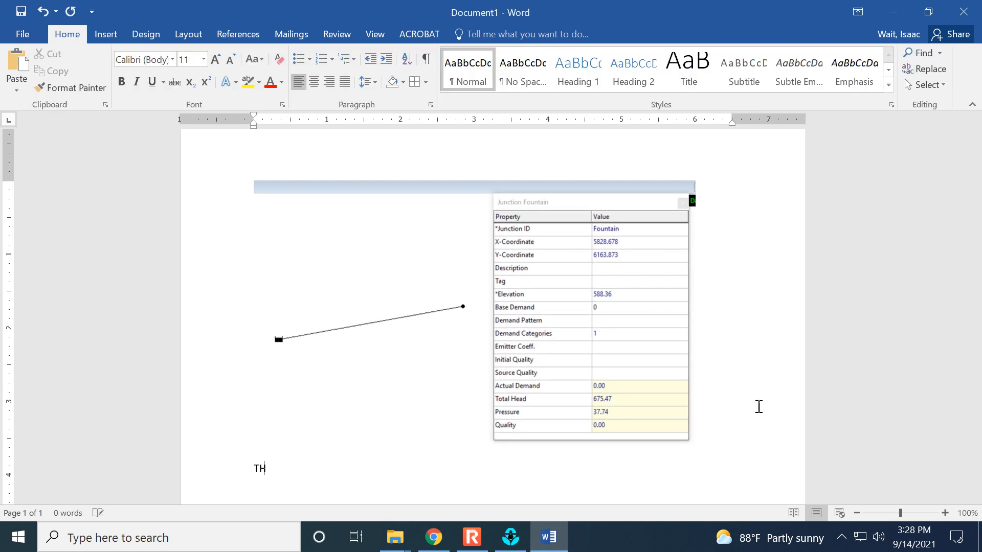
type("he baseline condition, ")
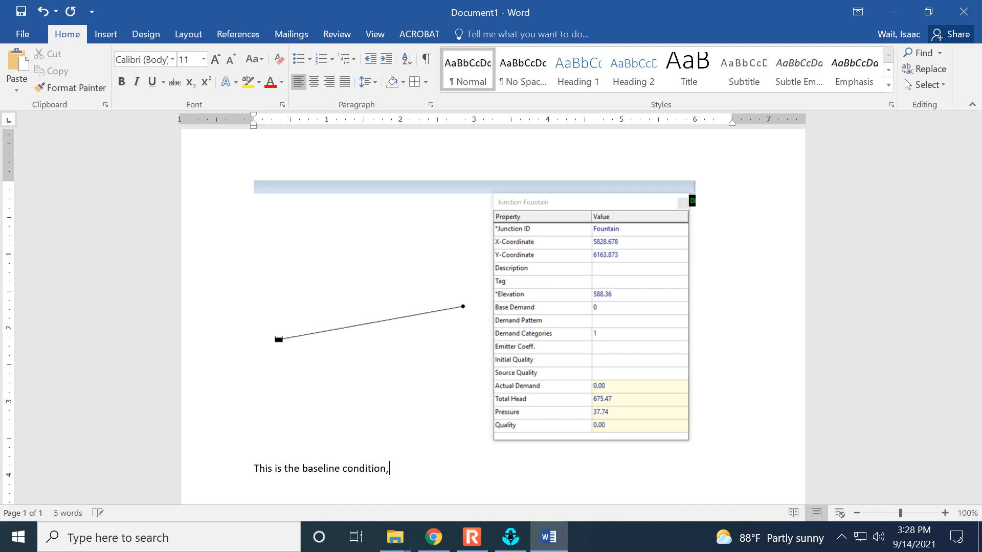
type("using the given elevation")
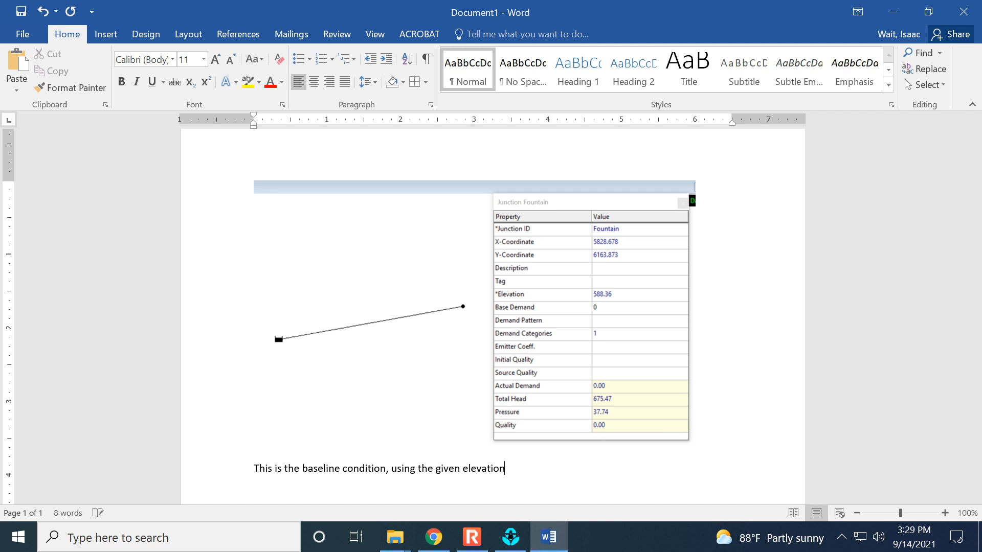
type("s, fluid properties, and pipe diameter.")
key("Return")
key("Return")
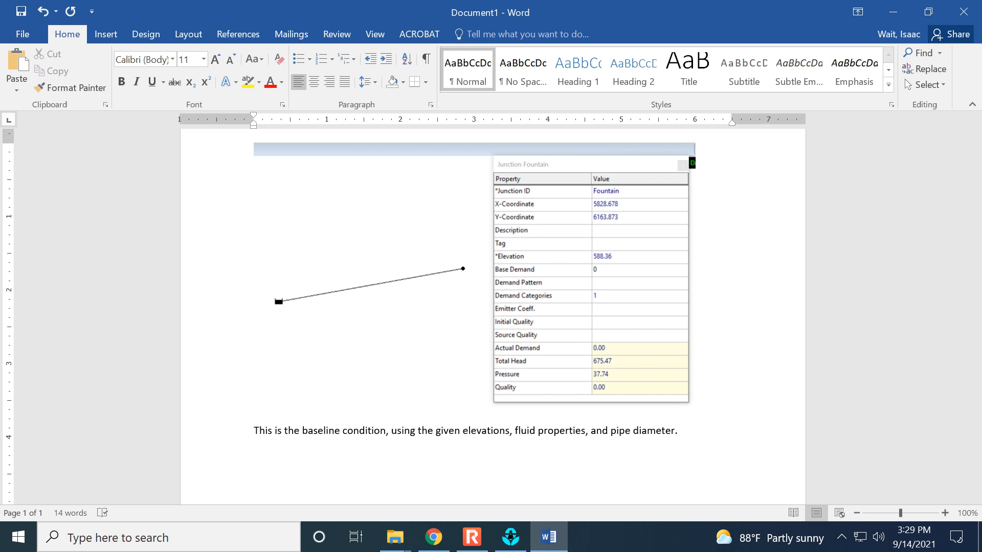
Switch to the lab assignment in Chrome and read problem 1 on page 2, including its textbook table hint
left_click(434, 537)
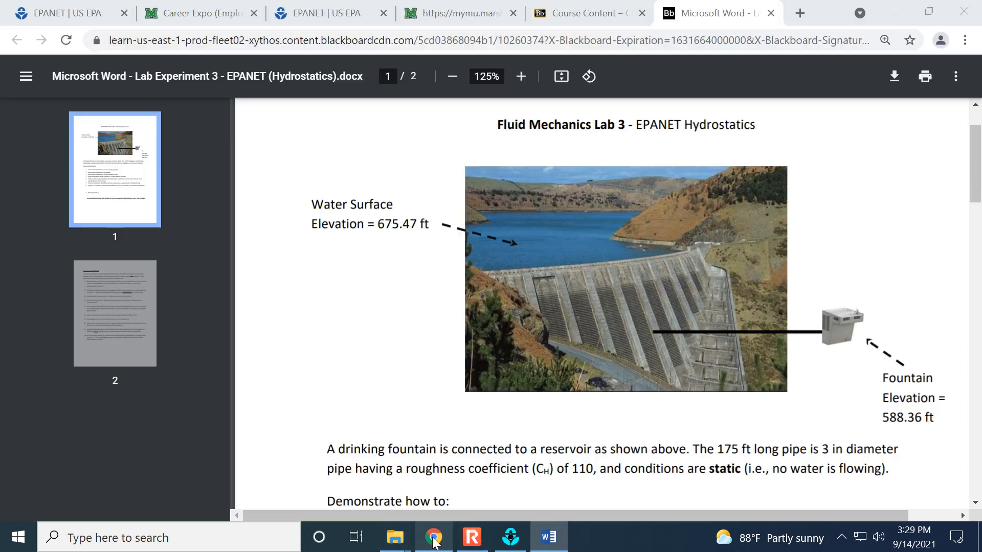
scroll(476, 297, "down", 15)
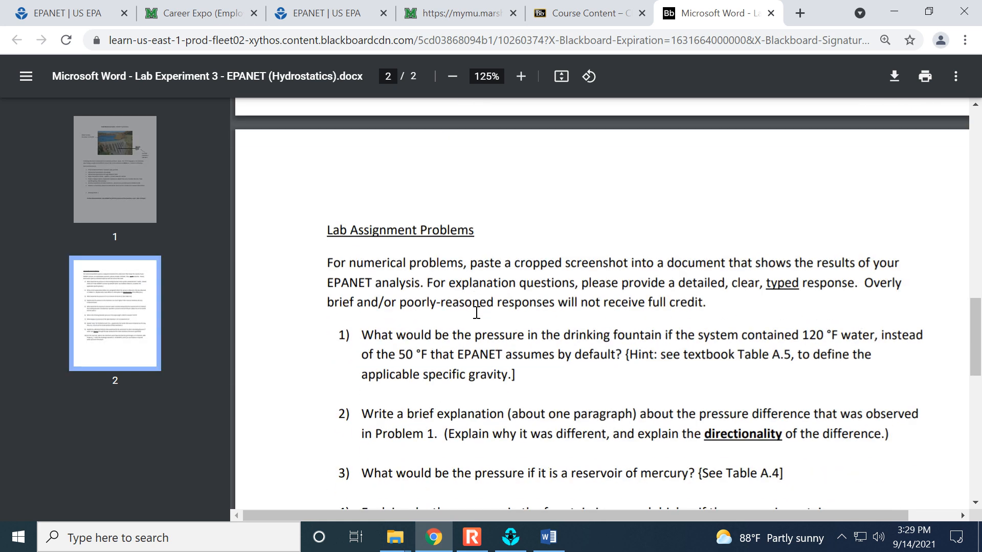
scroll(476, 313, "down", 1)
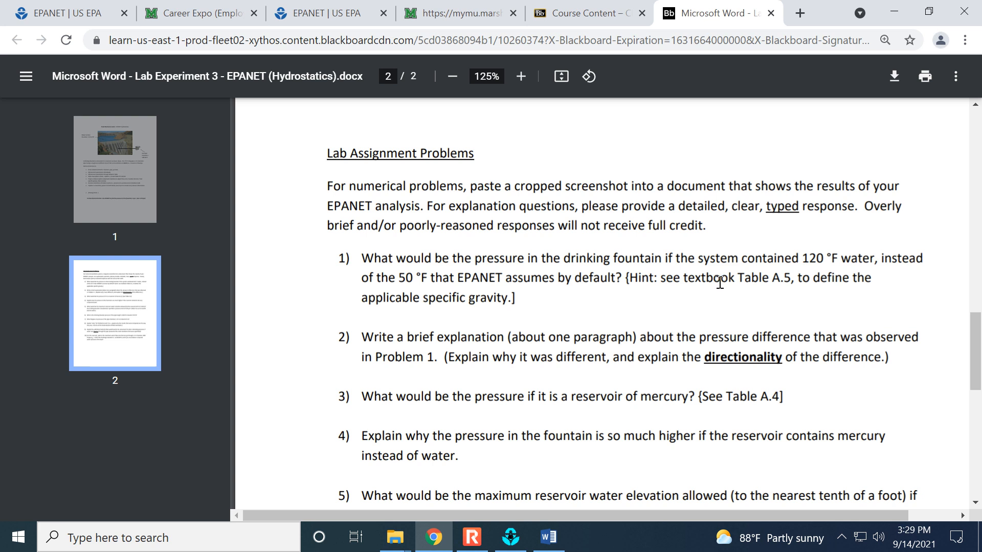
left_click_drag(742, 278, 791, 280)
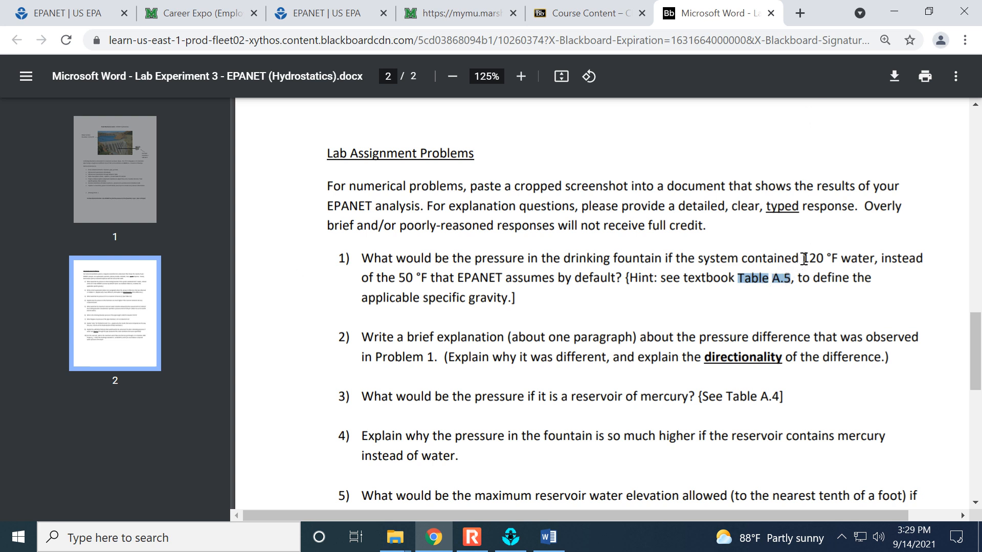
Search the web for water density by temperature and examine the Engineering ToolBox table of densities in degrees Fahrenheit
left_click(800, 14)
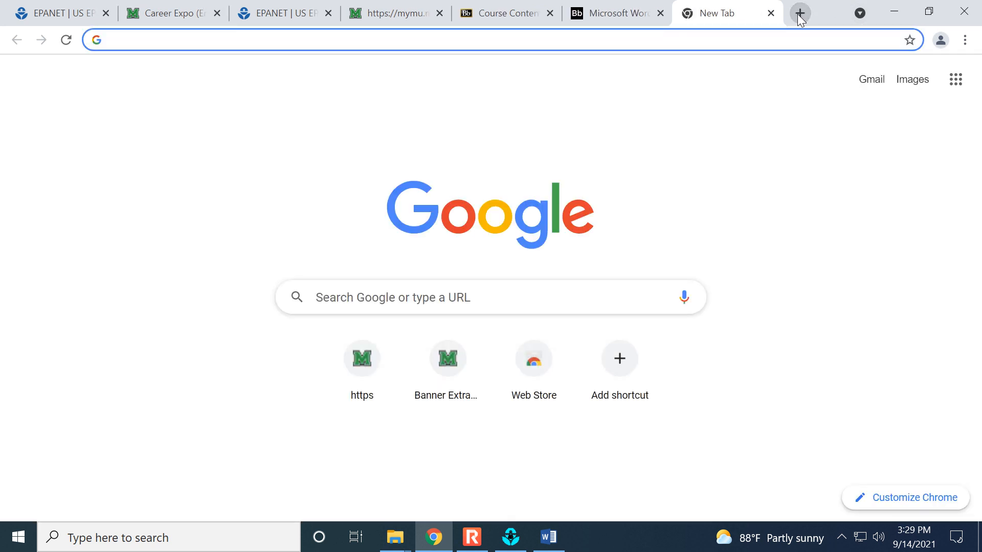
type("water density ")
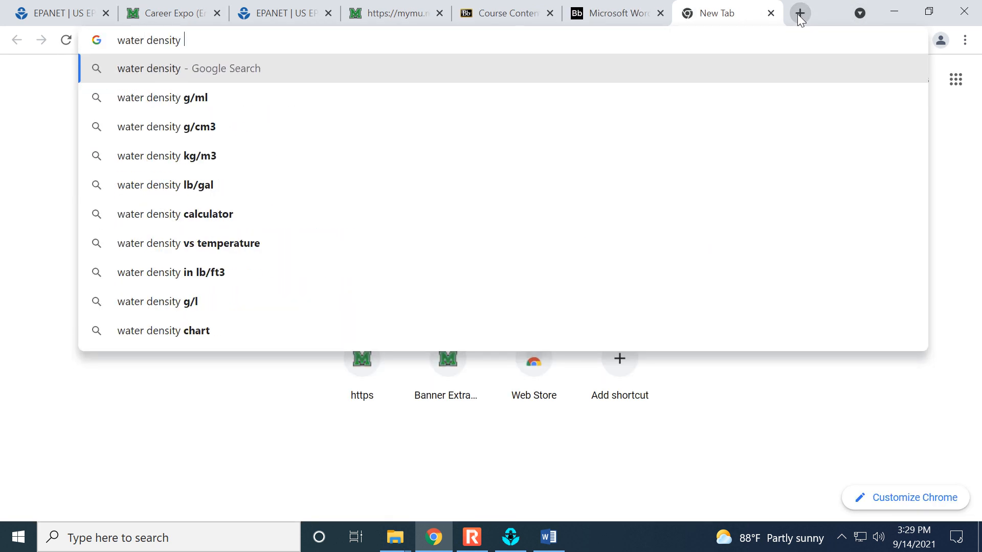
type("by t")
key("Return")
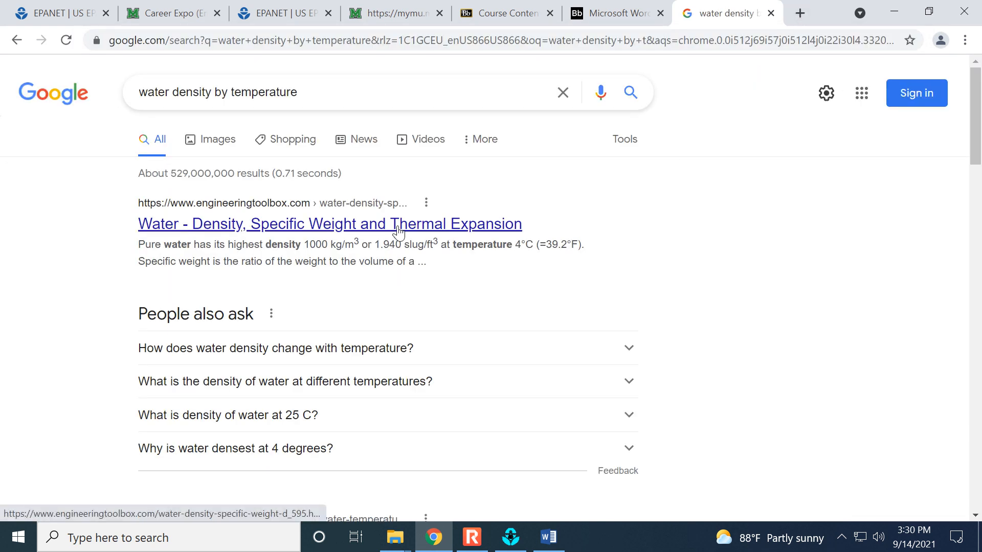
left_click(400, 231)
scroll(401, 233, "down", 15)
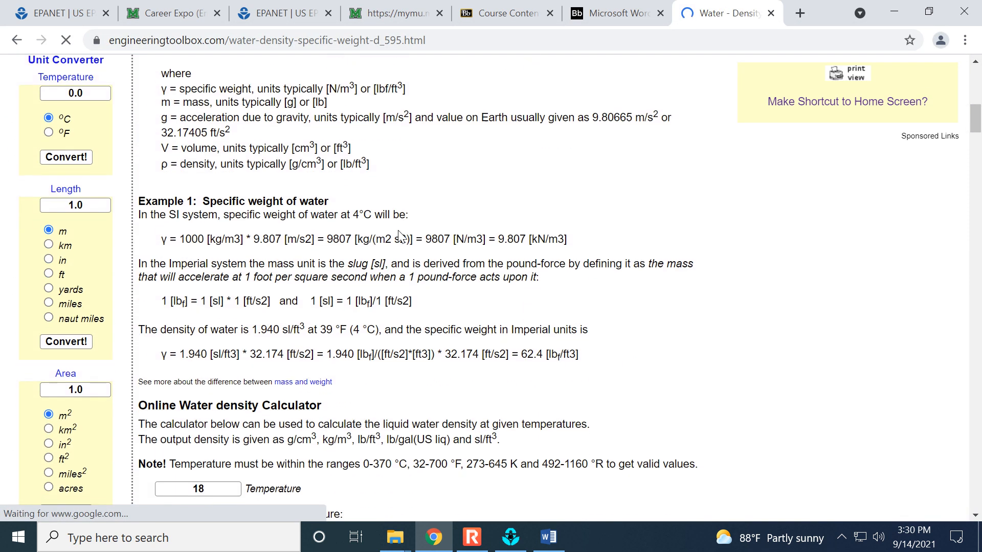
scroll(400, 235, "down", 15)
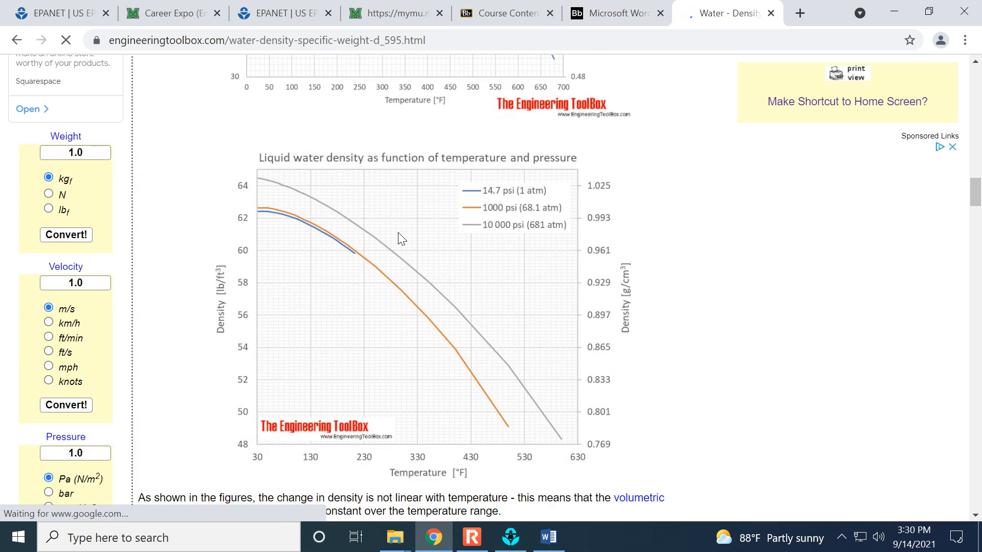
scroll(399, 238, "down", 18)
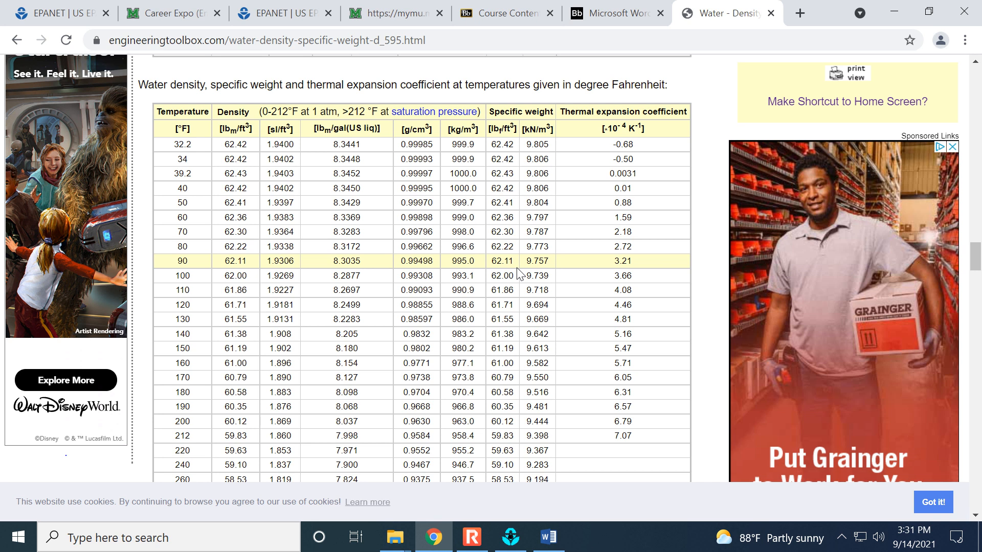
Switch to EPANET and set the specific gravity in the hydraulics options to .989
left_click(513, 546)
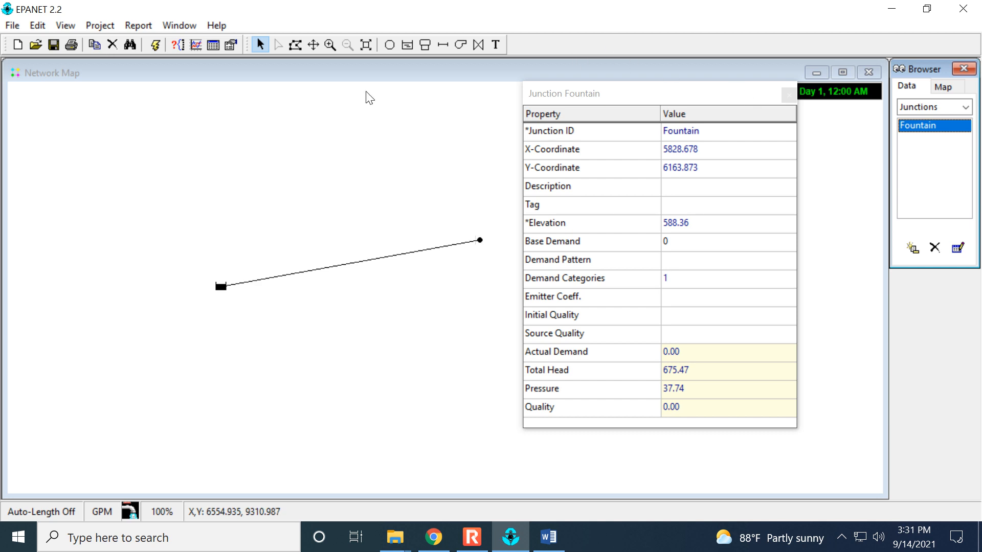
left_click(100, 26)
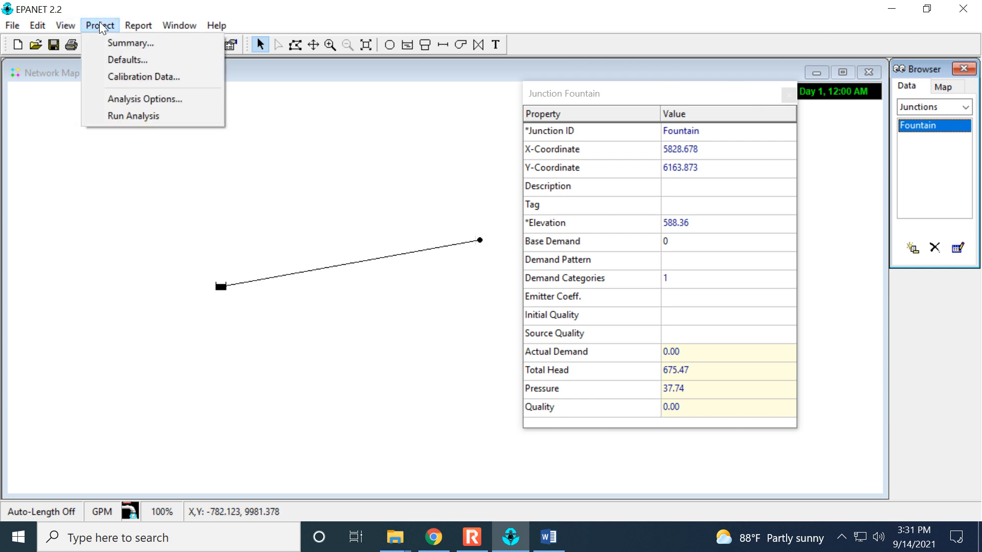
left_click(130, 99)
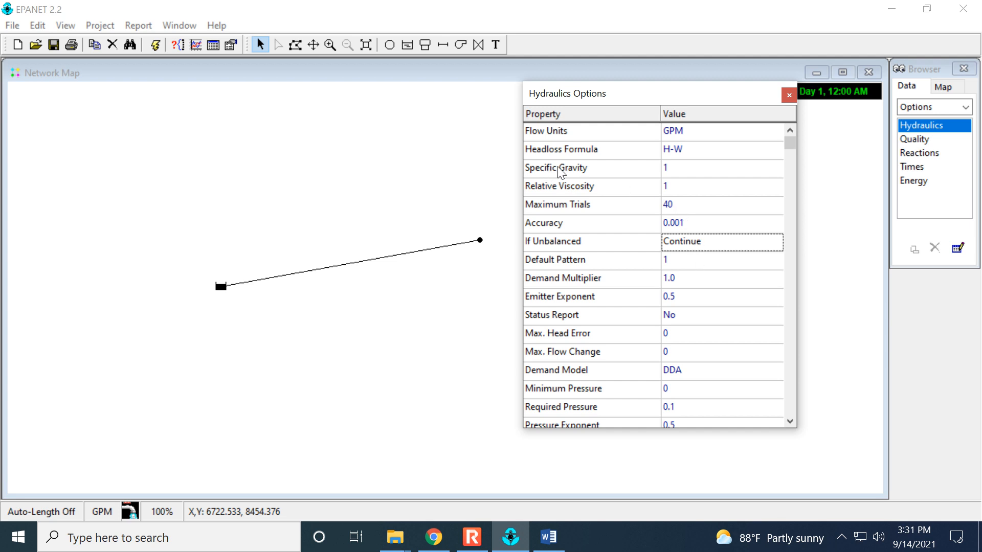
left_click(672, 170)
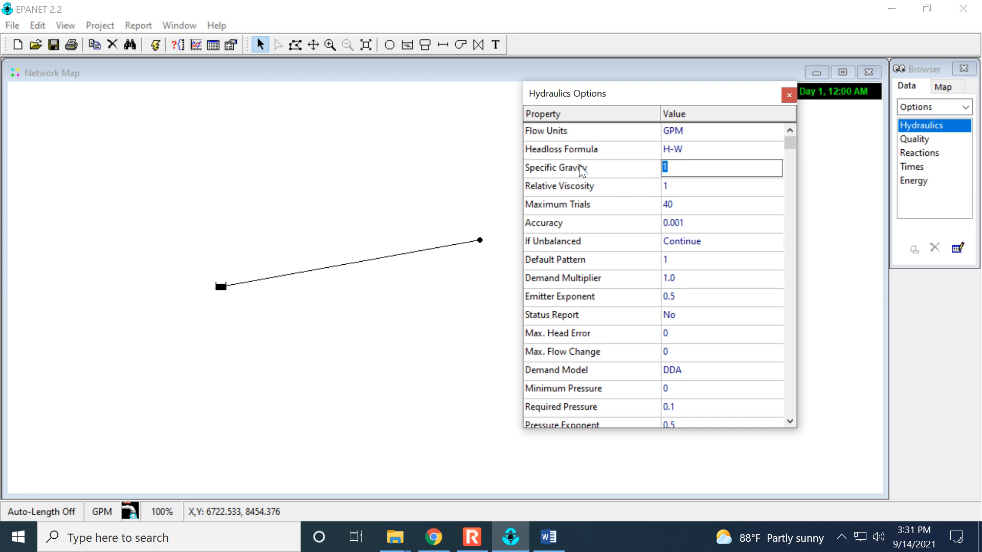
type(".989")
key("Return")
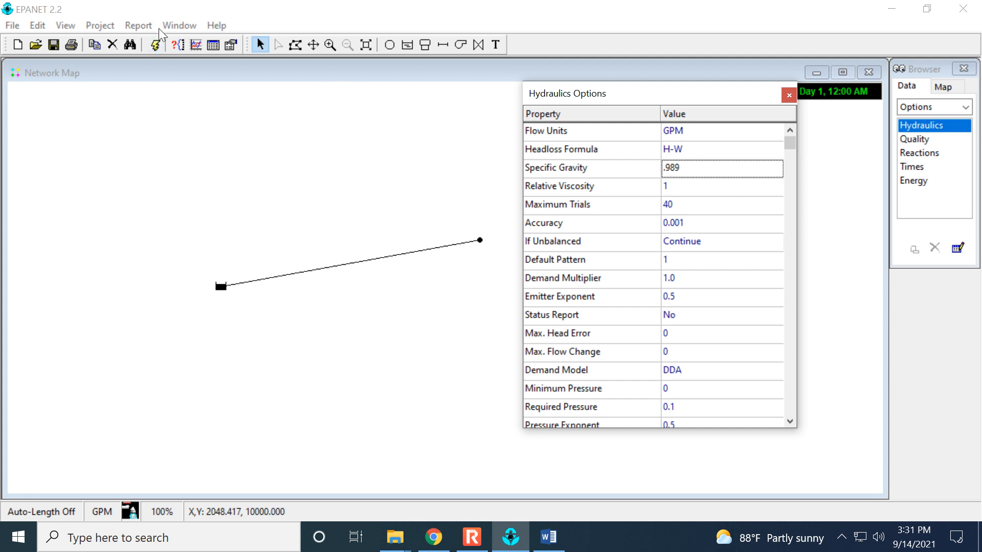
Run the analysis with the new specific gravity and display the Fountain junction's results
left_click(159, 47)
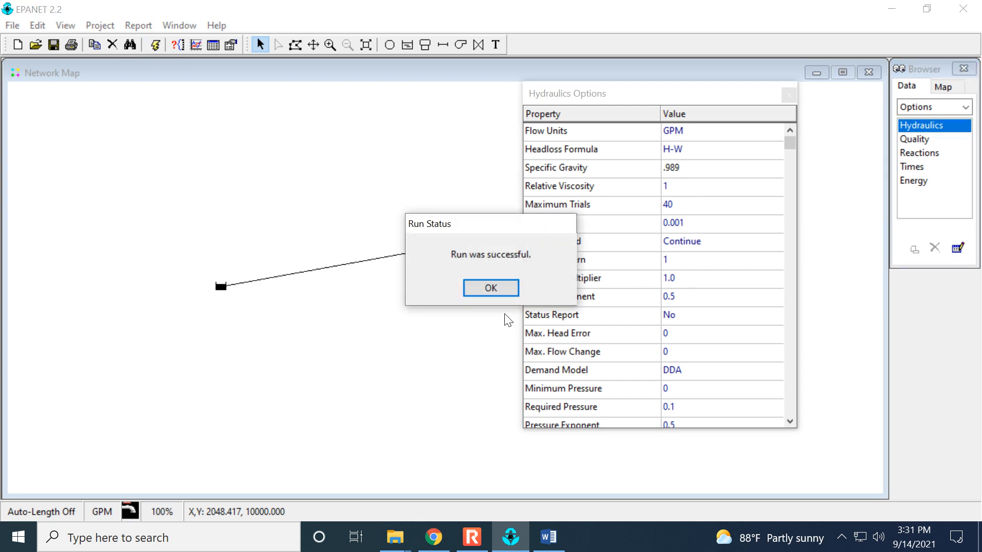
left_click(491, 288)
left_click(945, 126)
left_click(966, 106)
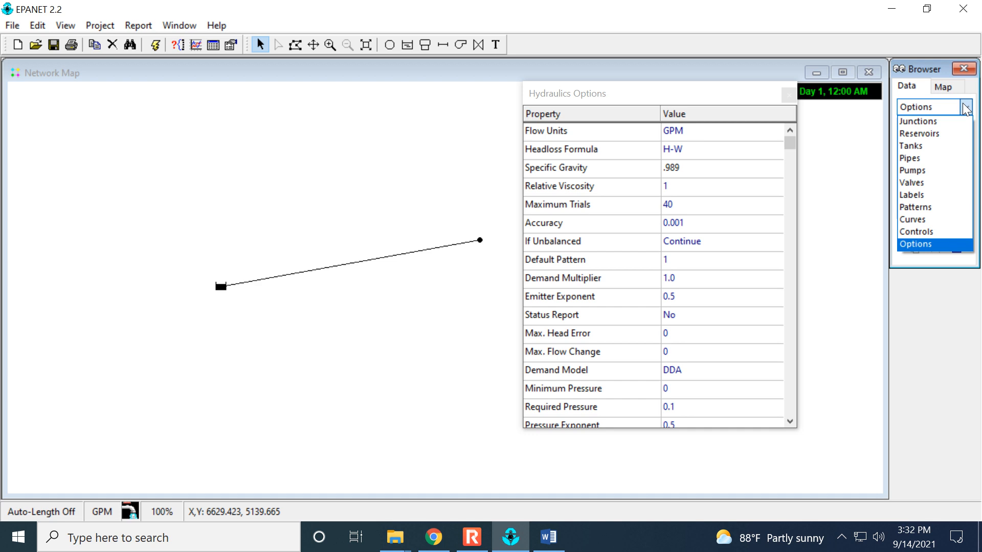
left_click(941, 121)
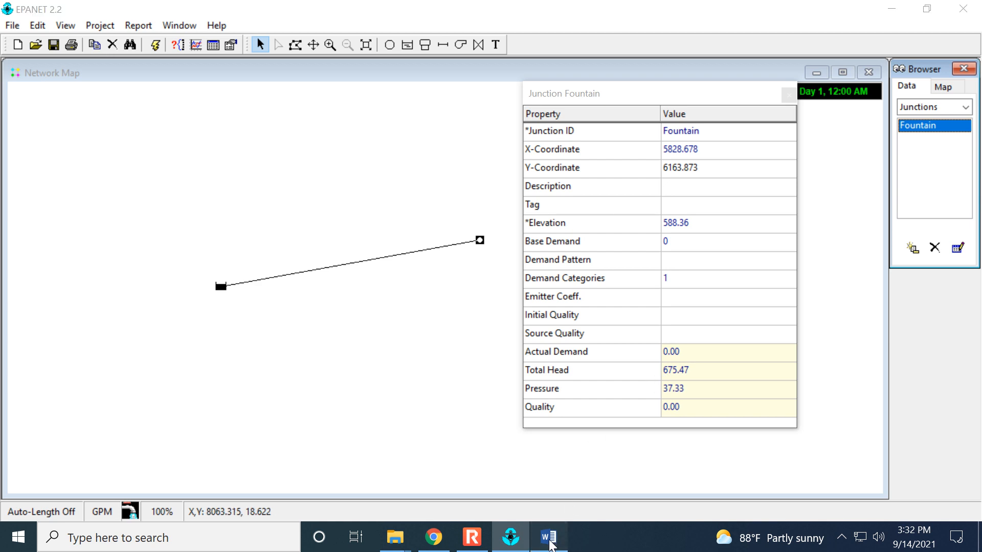
Return to the lab assignment in Chrome and recheck the wording of problem 1
left_click(549, 537)
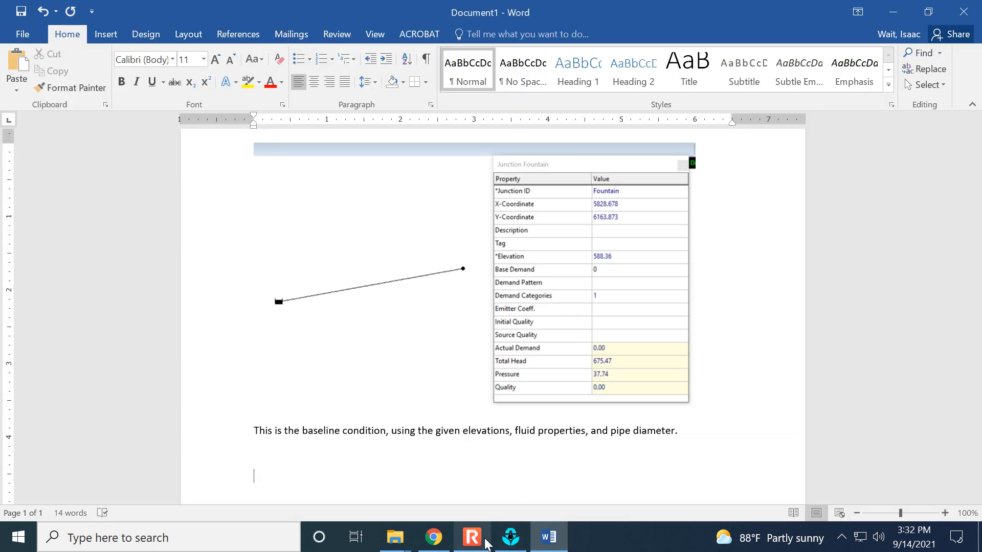
left_click(441, 544)
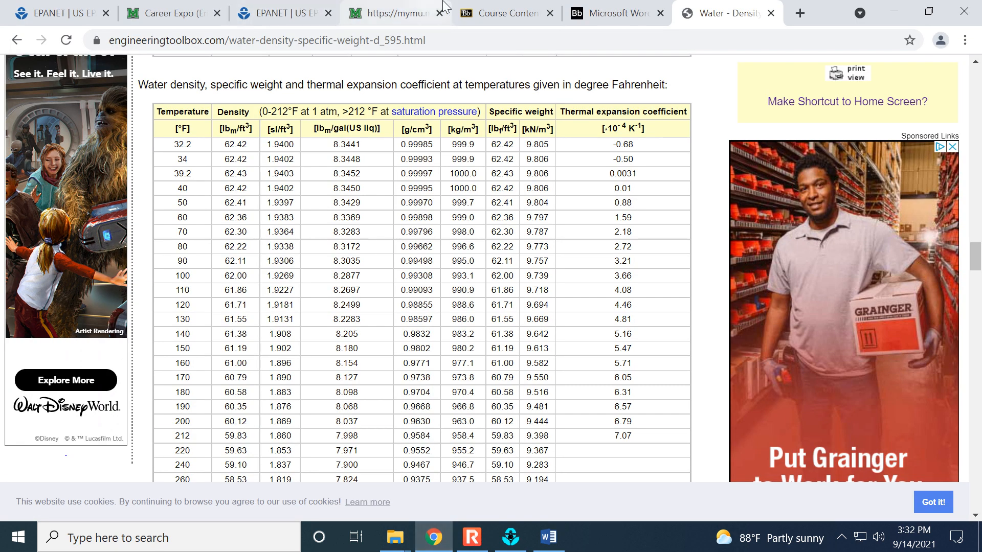
left_click(611, 12)
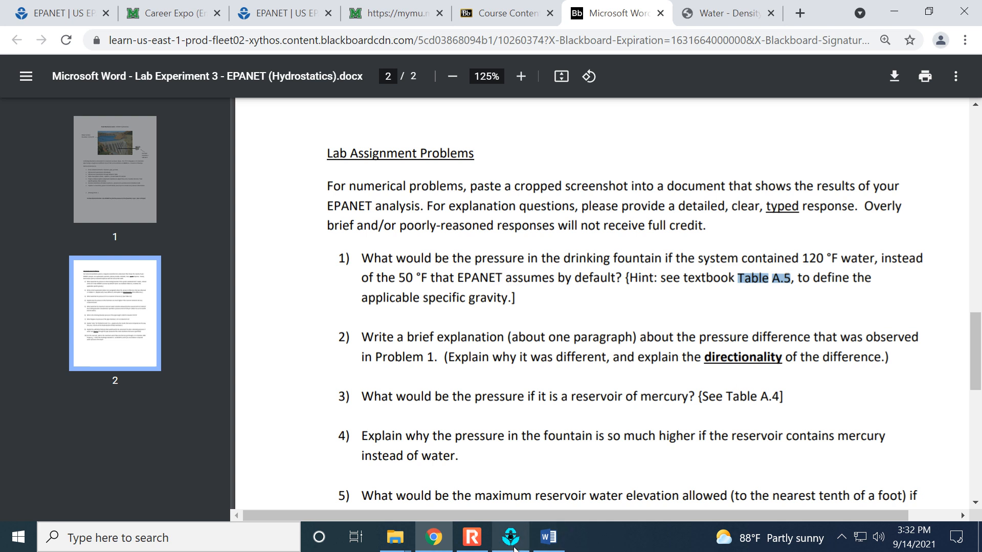
Switch to Word and begin numbered answer 1: "If the water in the system is 120 deg F, then the pressure in the system is"
left_click(549, 537)
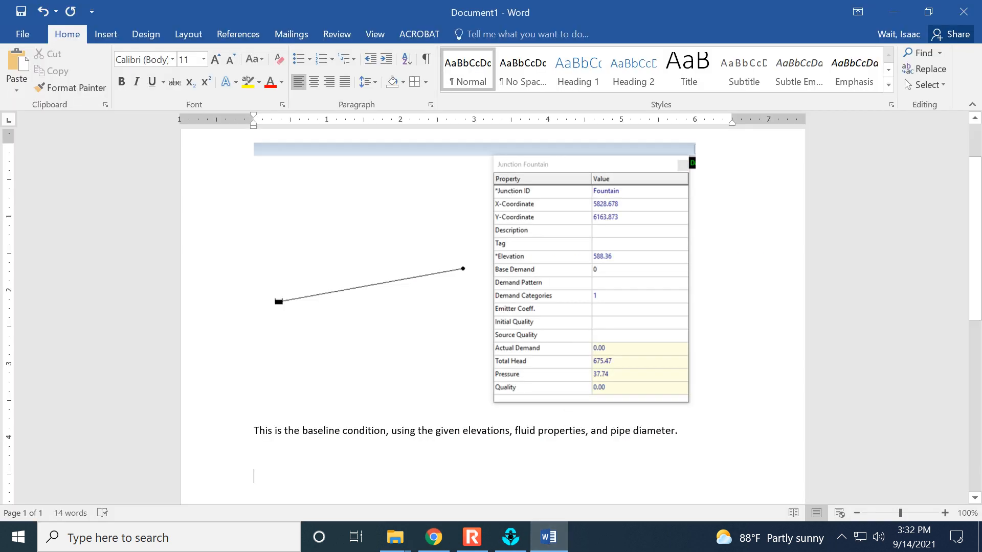
type("1. If t")
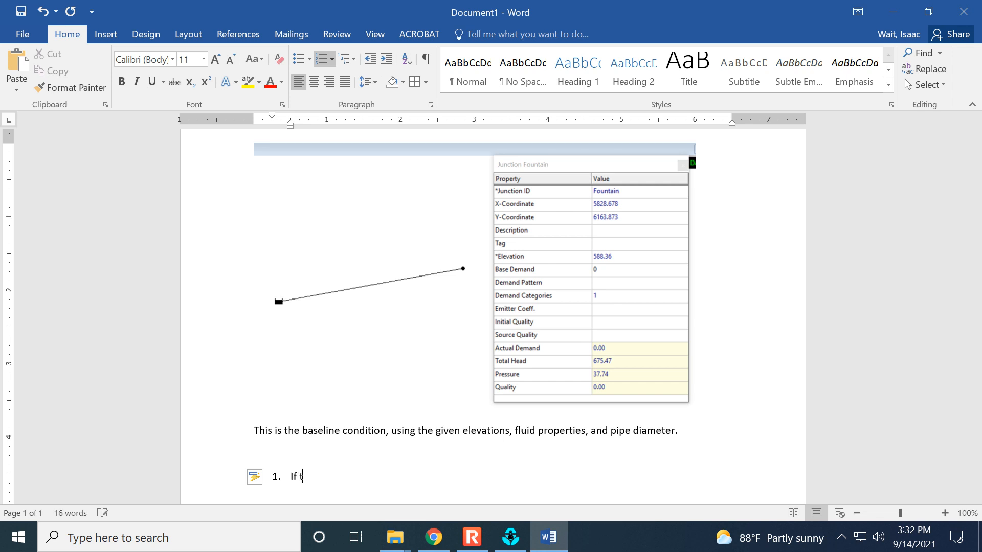
type("he water in the system is 12")
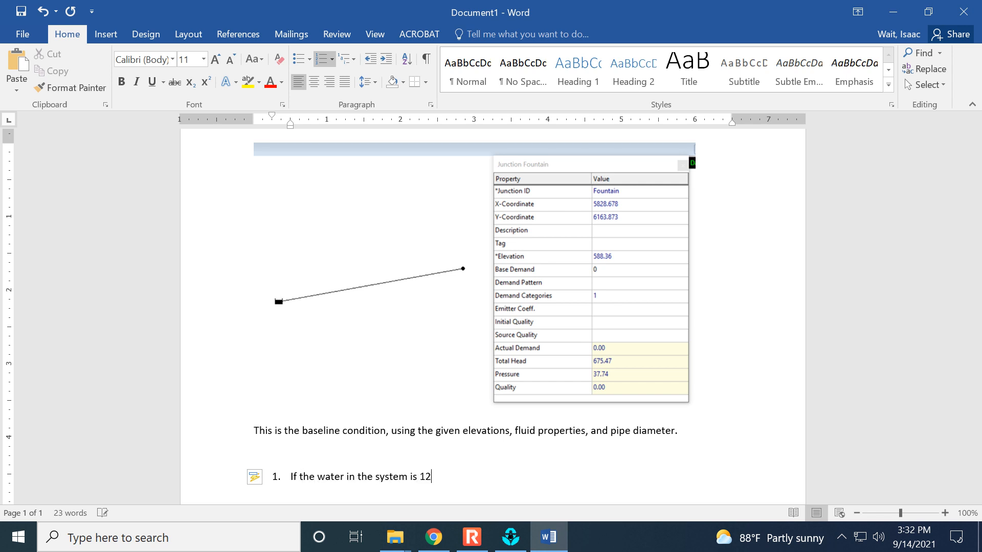
type("0 deg F, then the pree")
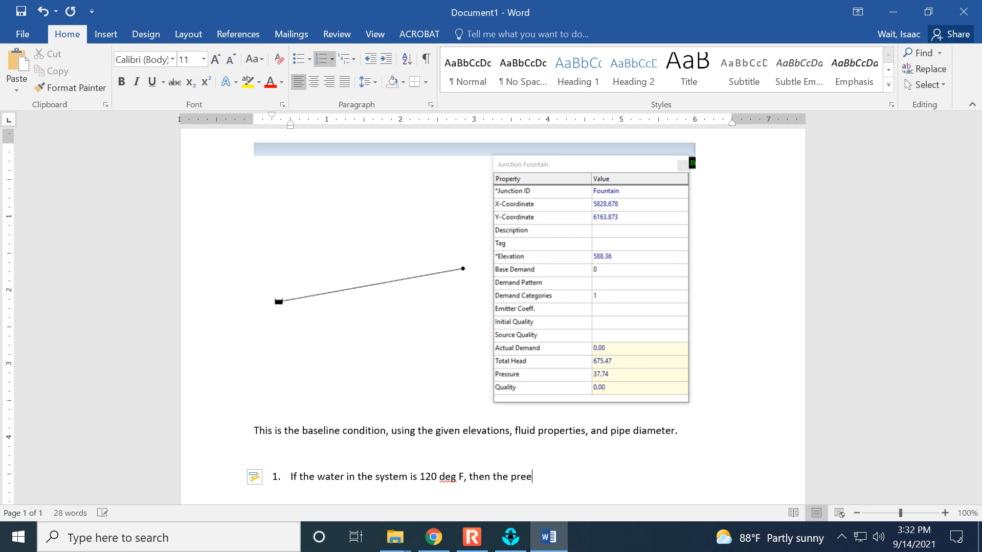
key("BackSpace")
key("BackSpace")
type("essure in")
type(" the system i")
type("is")
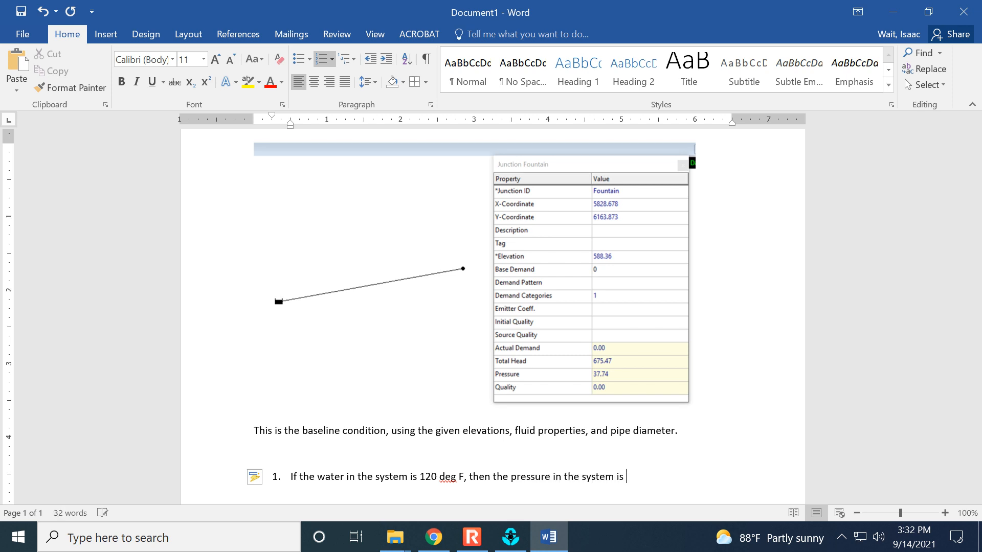
Look up the Fountain pressure in EPANET and finish the Word answer with "37.33 psi, as shown in the screenshot below.", leaving a new line beneath
left_click(510, 536)
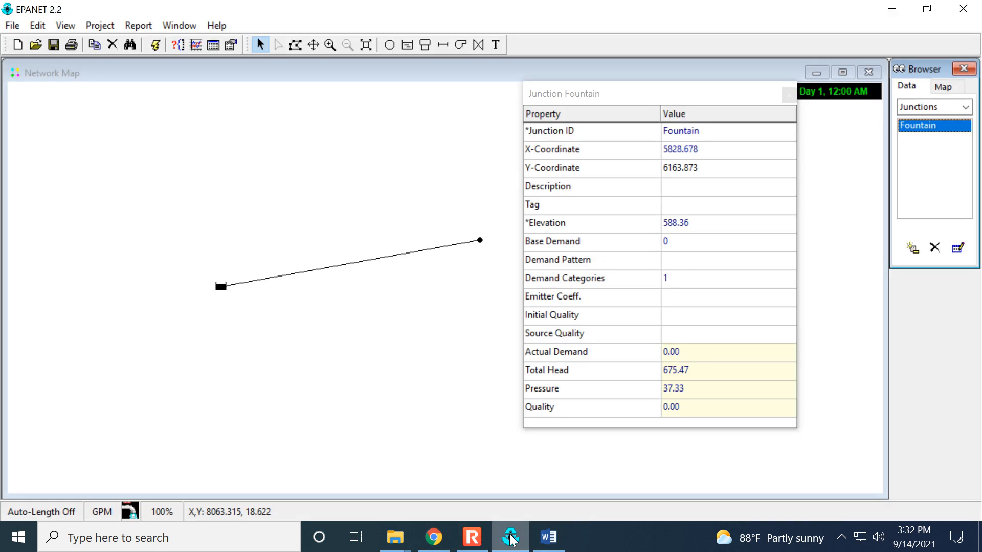
key("alt+Tab")
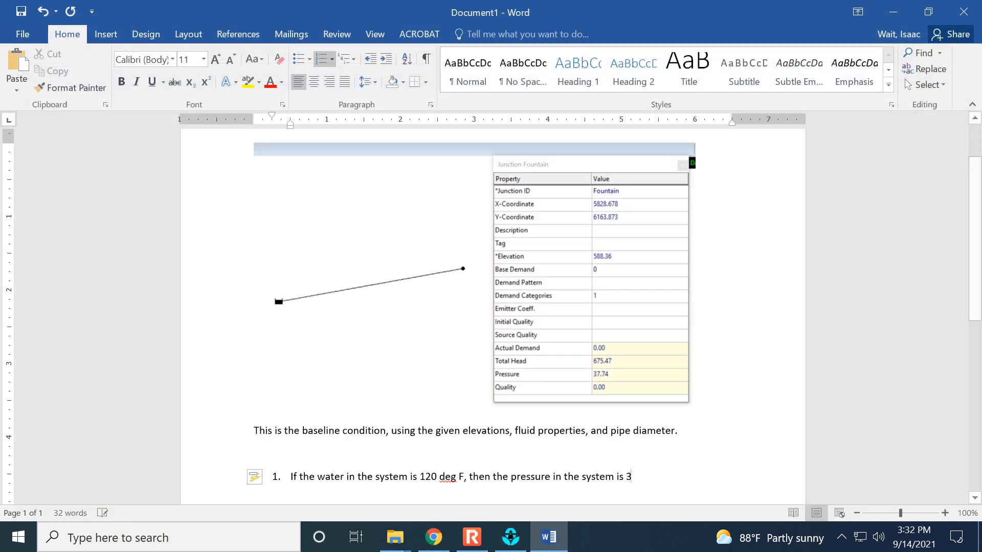
type("37.33 ps")
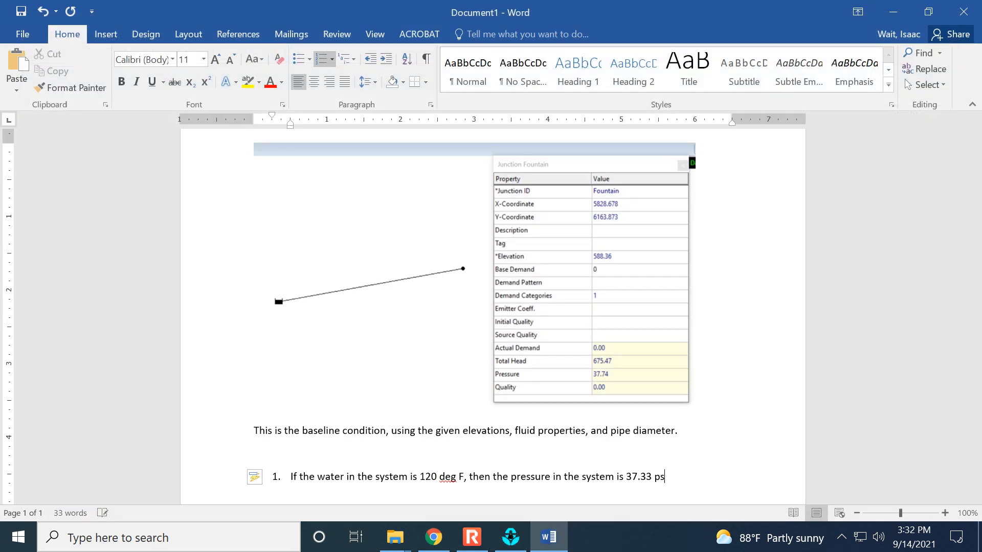
type("i, as shown in the screensho")
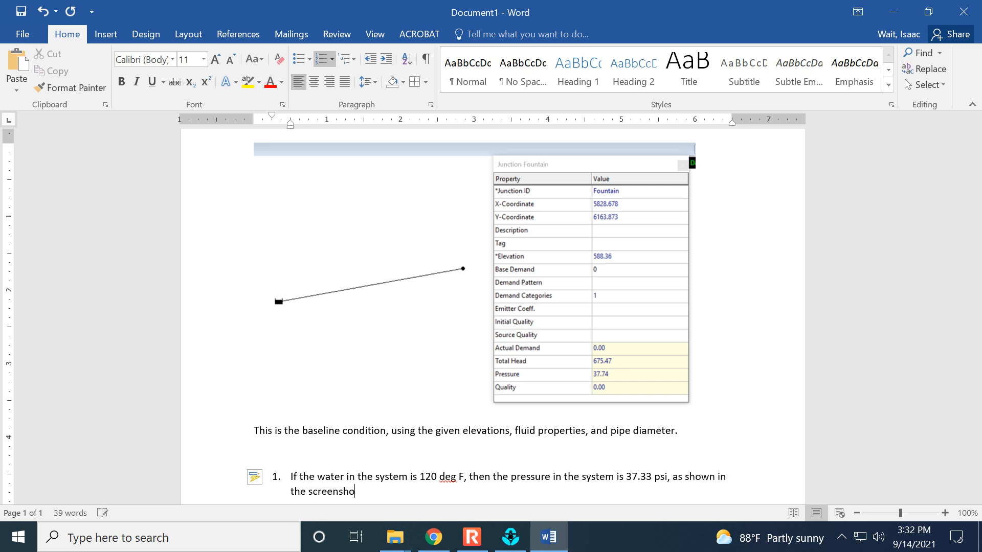
type("t pelow.")
key("Return")
key("Return")
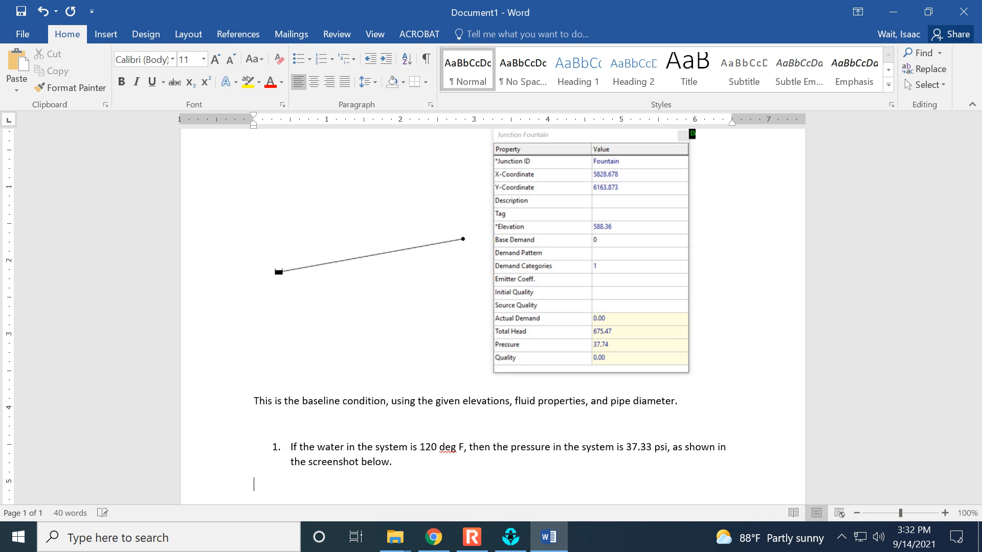
Paste the EPANET screenshot below answer 1 and crop it to the network and Junction Fountain table, about 5.84" by 3.35"
key("ctrl+v")
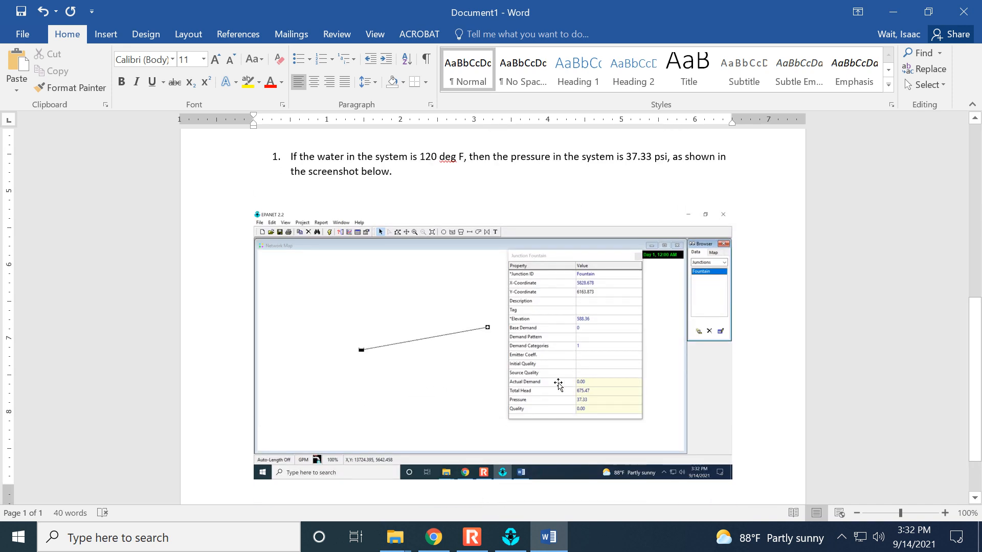
left_click(558, 384)
left_click(473, 34)
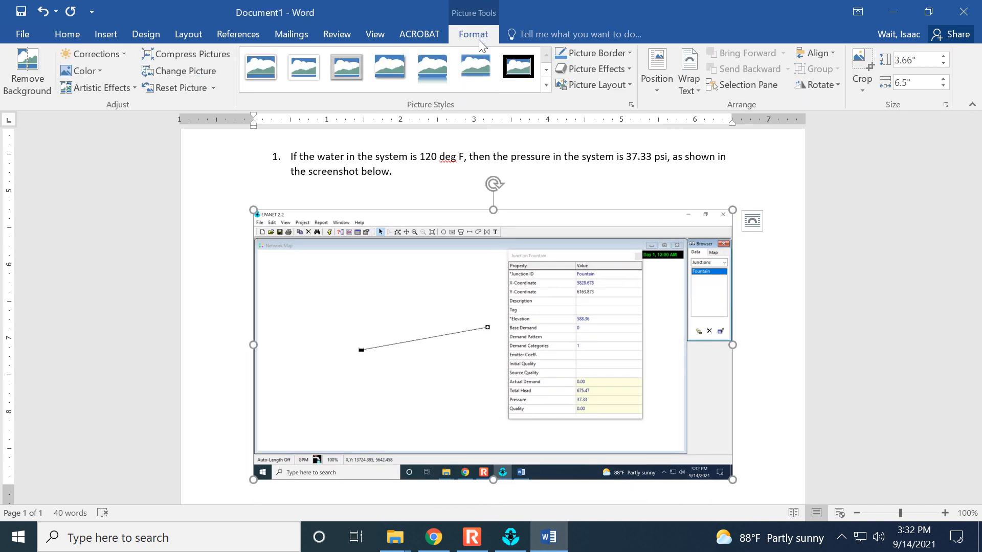
left_click(862, 64)
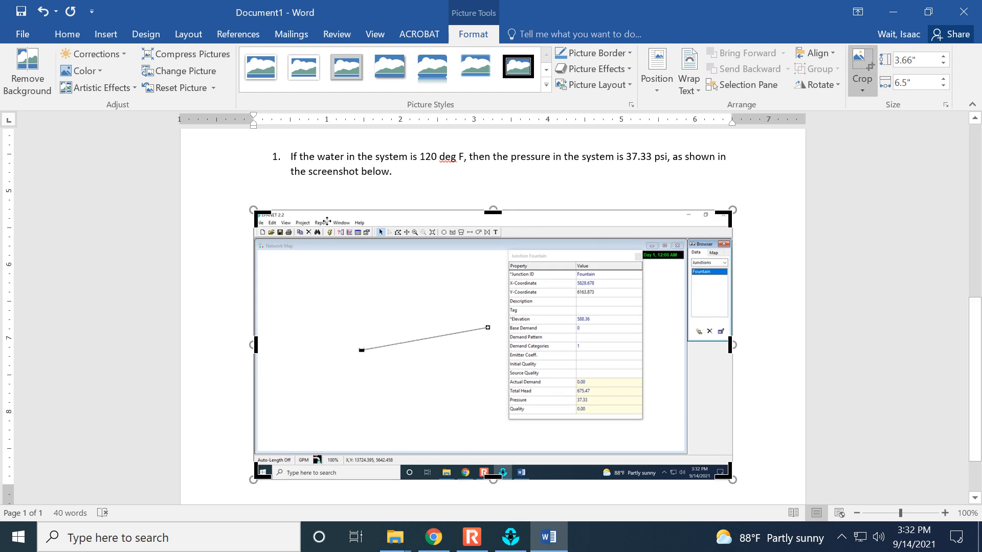
left_click_drag(256, 214, 335, 249)
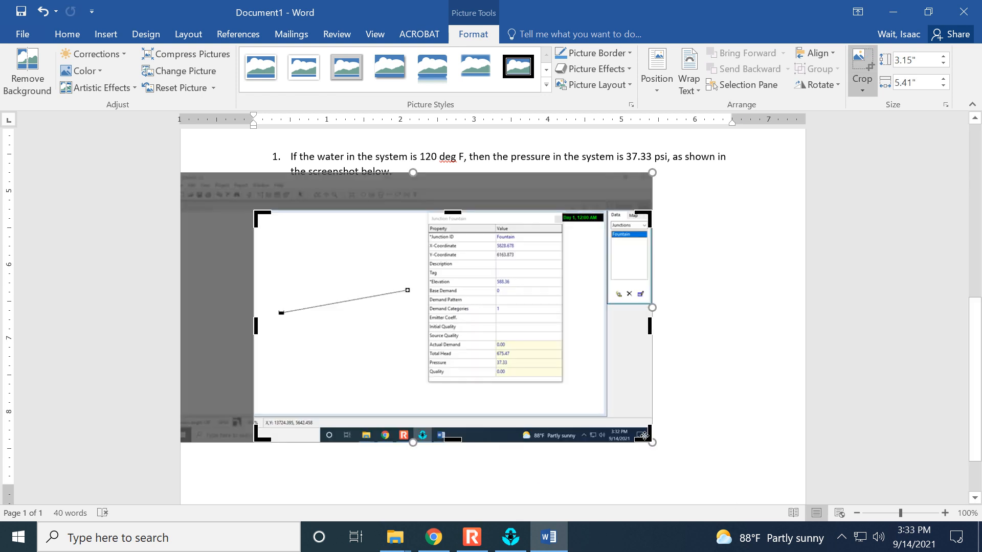
left_click_drag(647, 438, 685, 457)
left_click(575, 373)
left_click(552, 359)
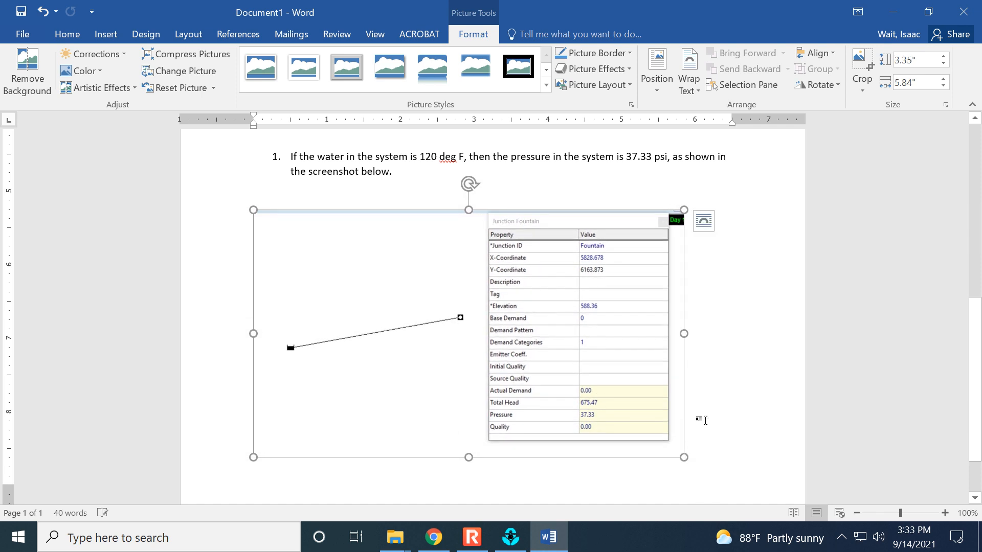
left_click(715, 463)
key("Return")
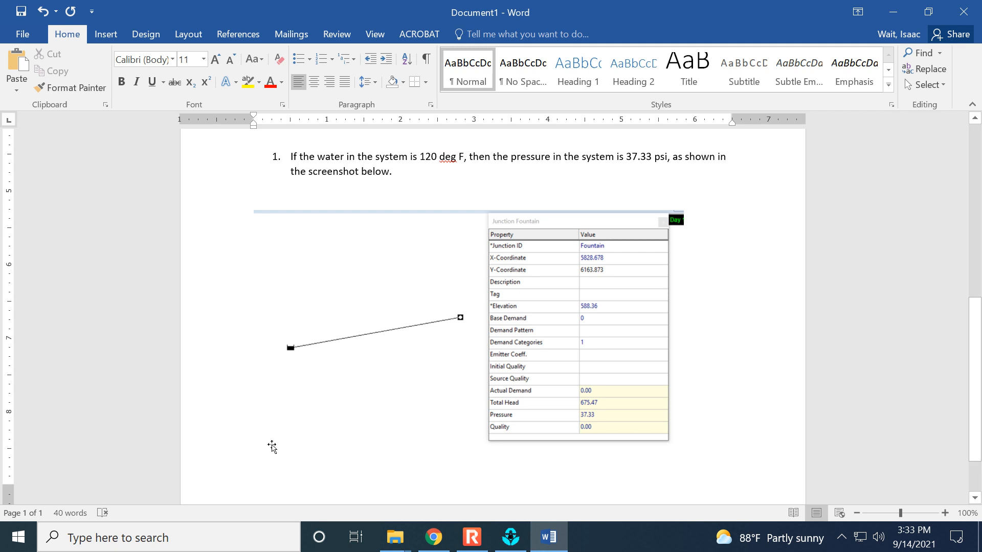
Switch to the lab assignment in Chrome and examine problems 1 and 2, noting the 120 °F water and the directionality wording
left_click(429, 535)
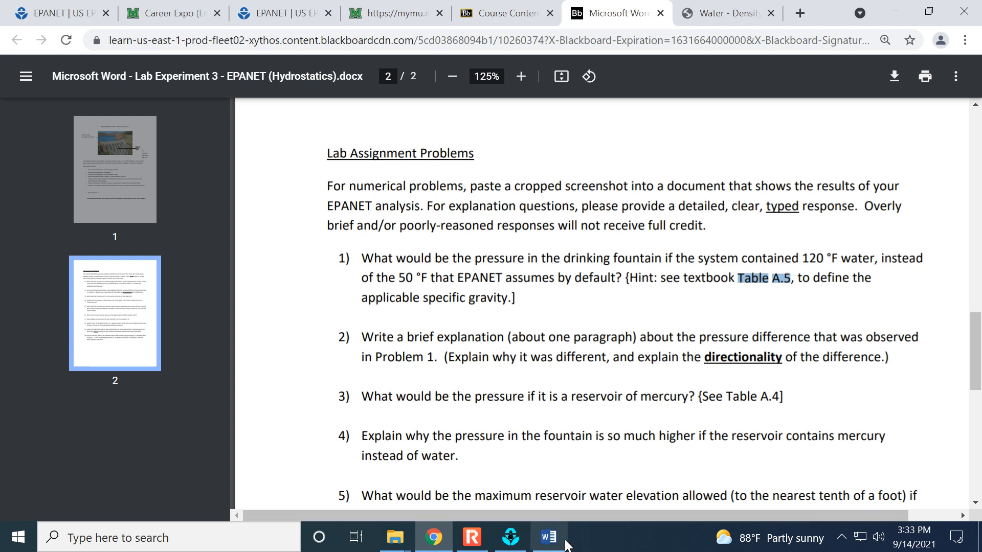
mouse_move(566, 543)
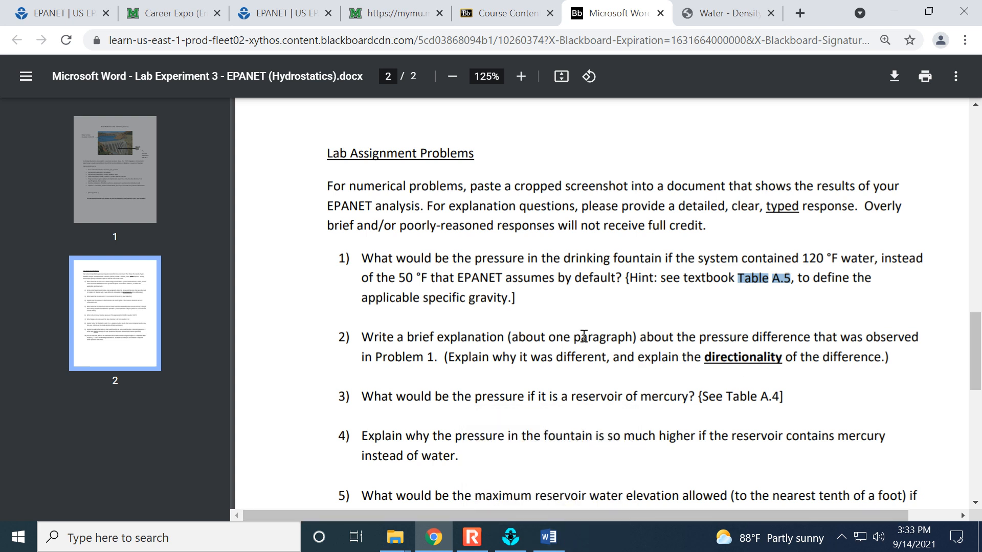
left_click(804, 257)
left_click_drag(802, 257, 842, 258)
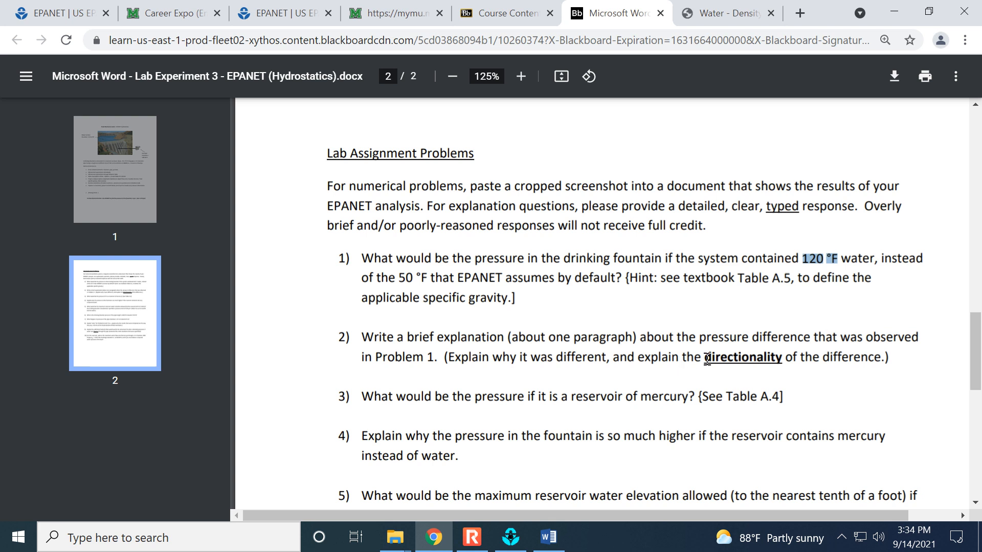
double_click(733, 360)
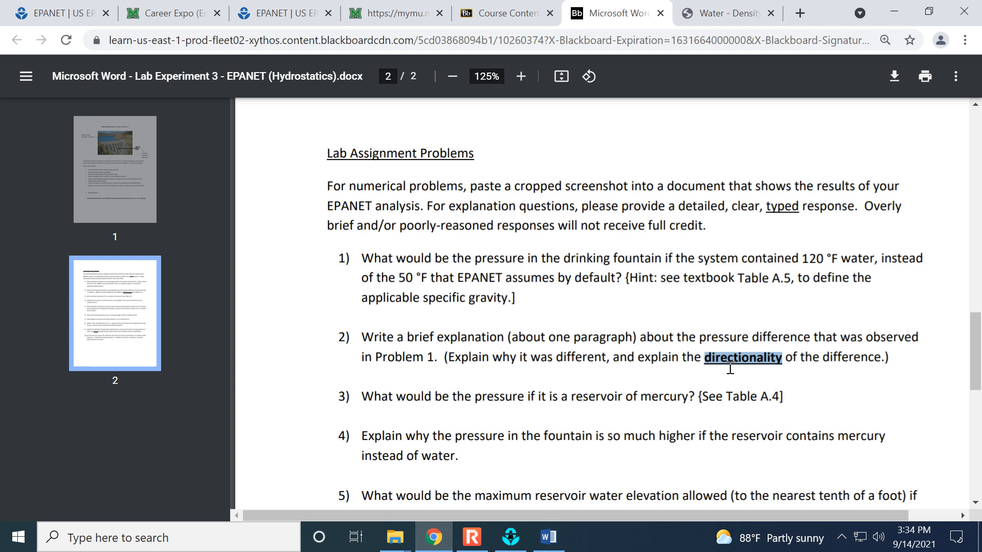
left_click(730, 387)
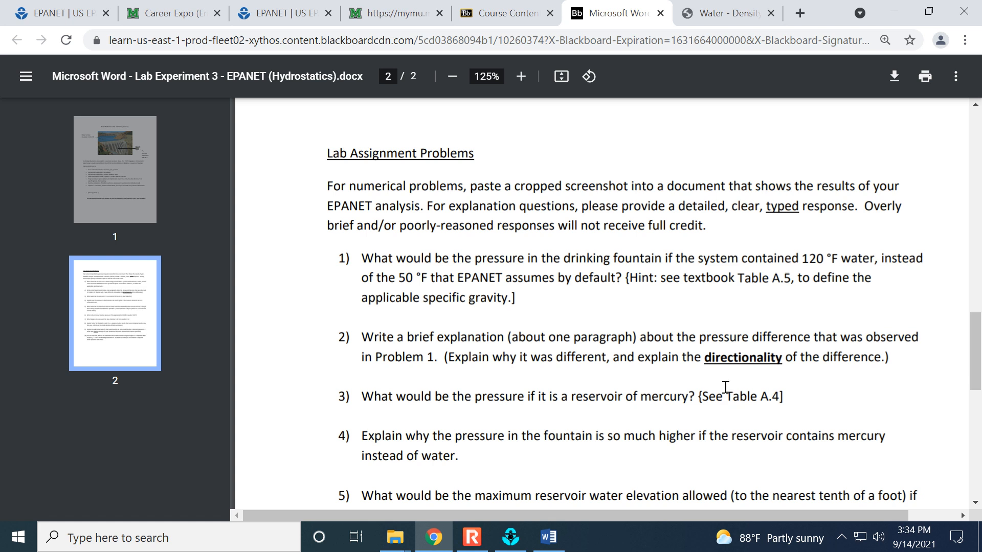
mouse_move(560, 546)
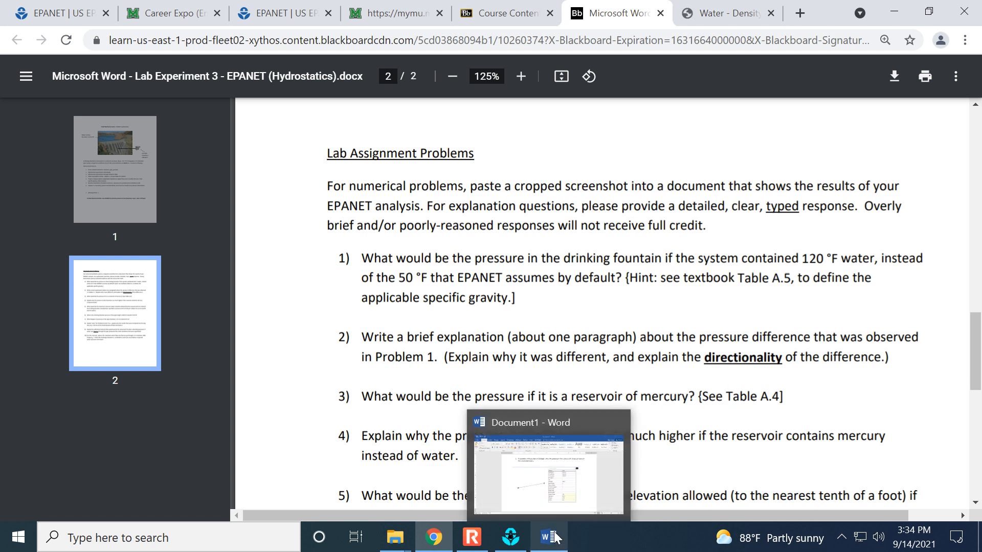
left_click(569, 518)
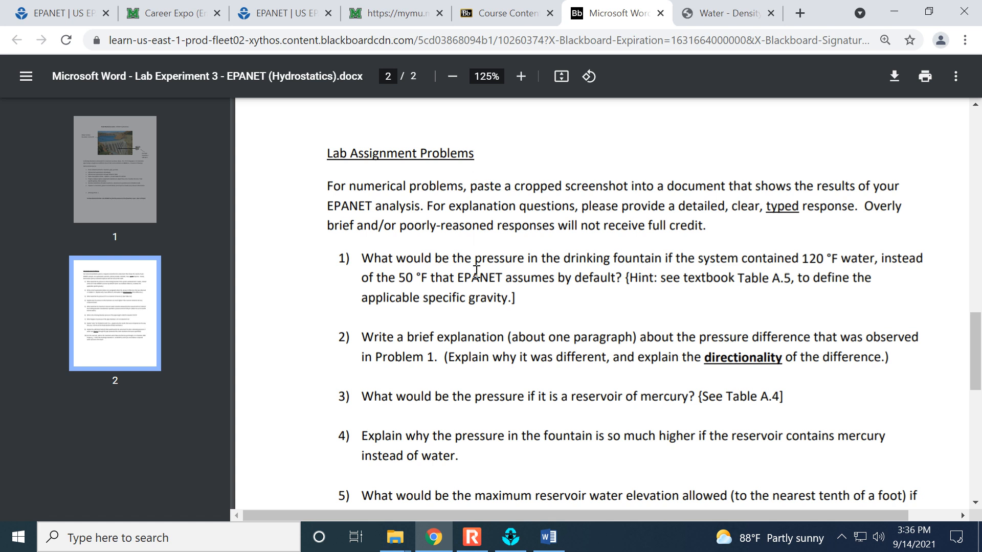
Read through the remaining assignment problems, from the mercury reservoir to the maximum flow rate question
scroll(462, 226, "down", 4)
scroll(459, 223, "up", 2)
scroll(459, 223, "down", 4)
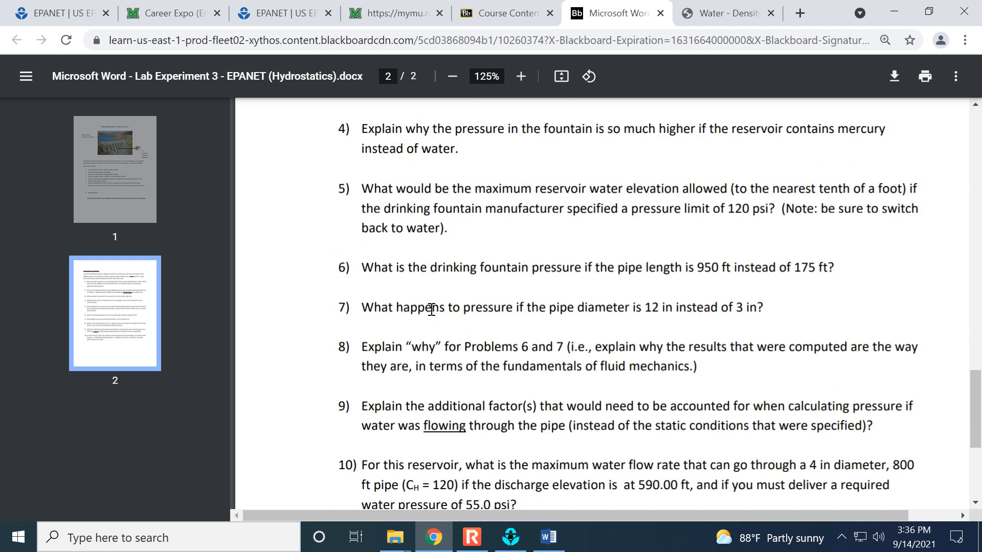
scroll(428, 329, "up", 2)
scroll(427, 335, "down", 2)
Switch to EPANET, inspect the Fountain junction's base demand and close its property window
left_click(510, 537)
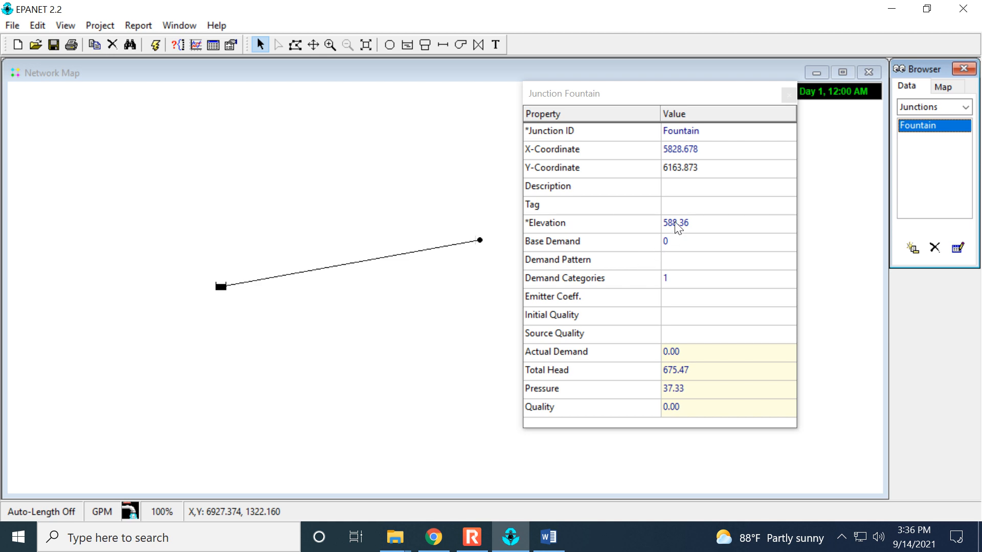
left_click(674, 247)
left_click(674, 245)
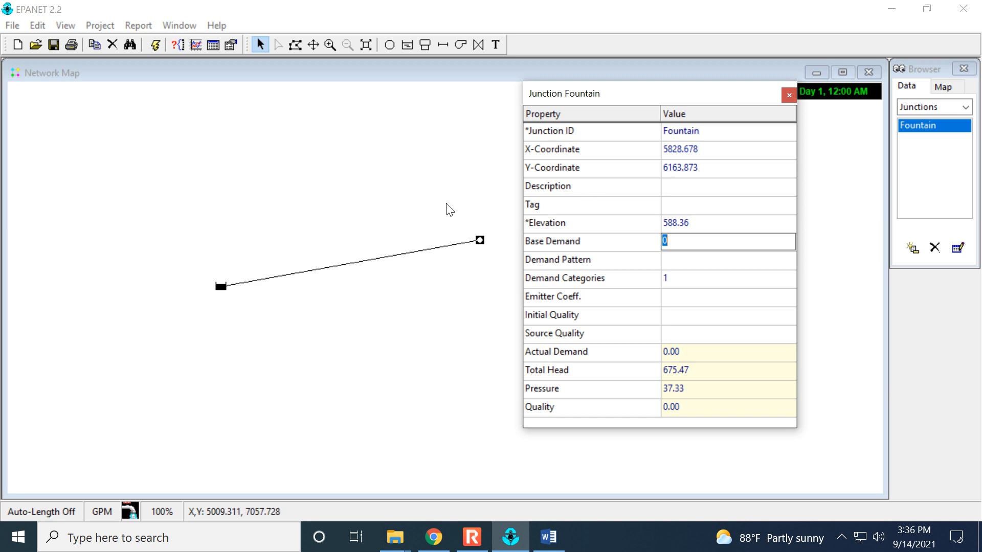
left_click(694, 240)
left_click(789, 95)
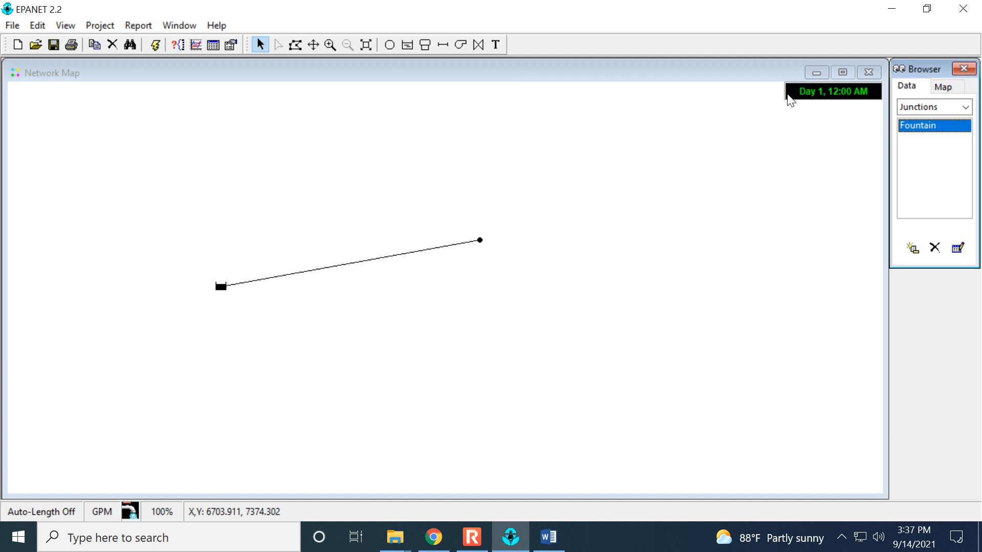